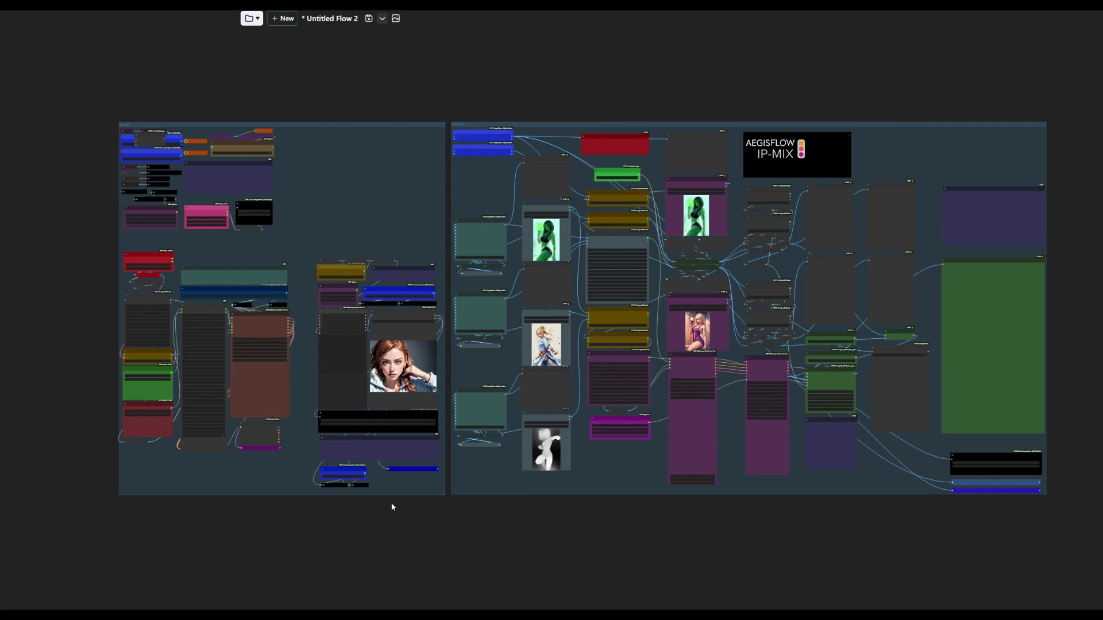
Look over the existing workflow's Manage group, AegisFlow IP-Mix logo and image loaders
scroll(401, 487, up, 10)
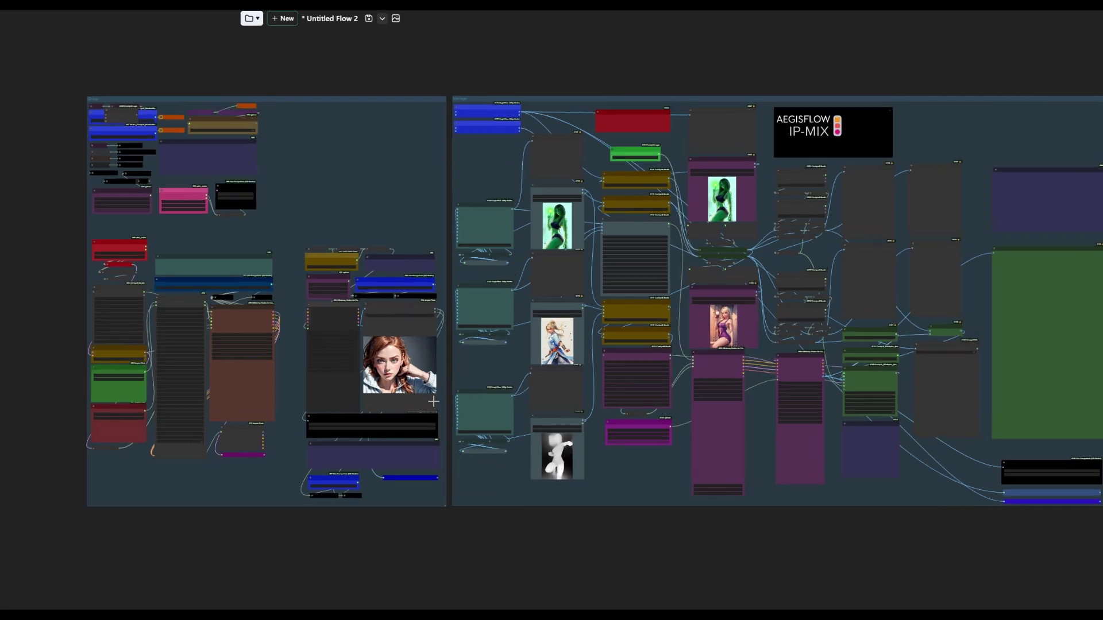
scroll(423, 437, up, 2)
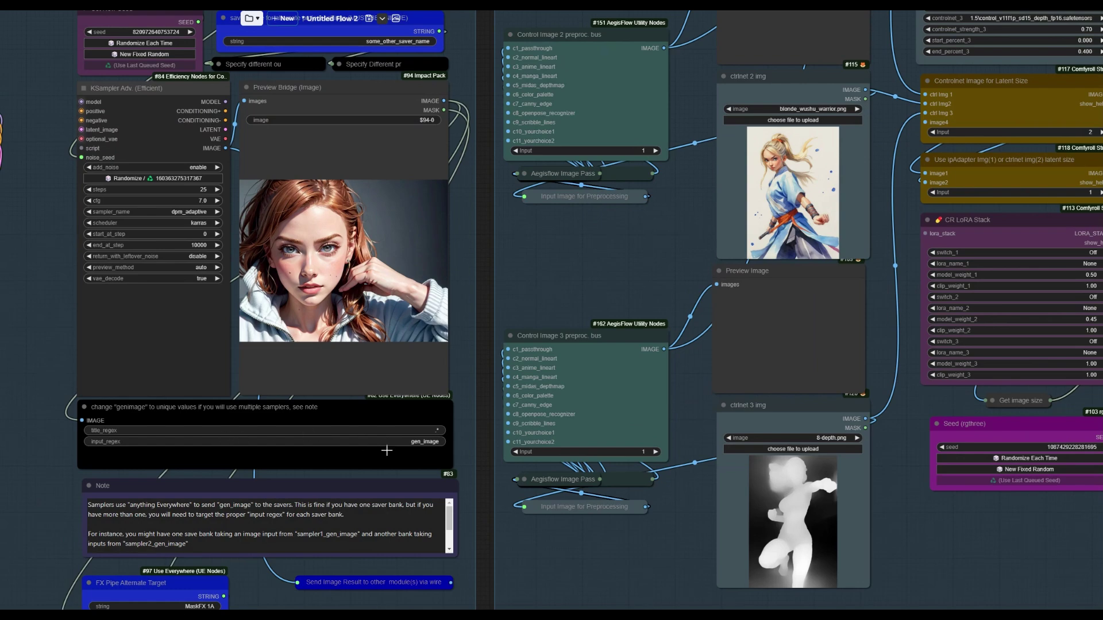
scroll(429, 438, down, 8)
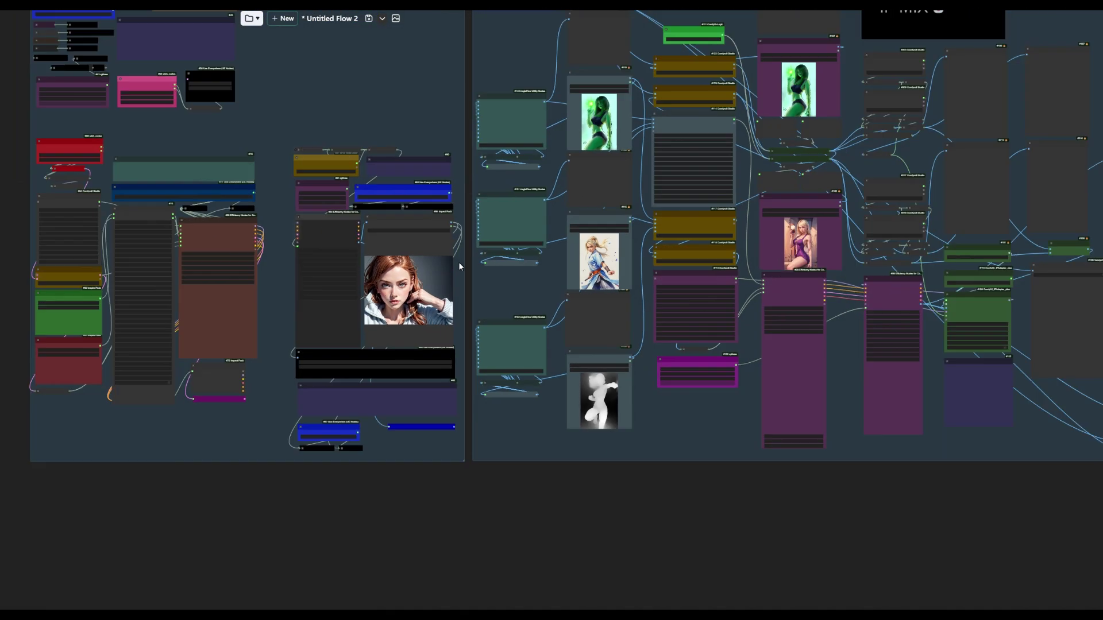
drag(470, 66, 478, 347)
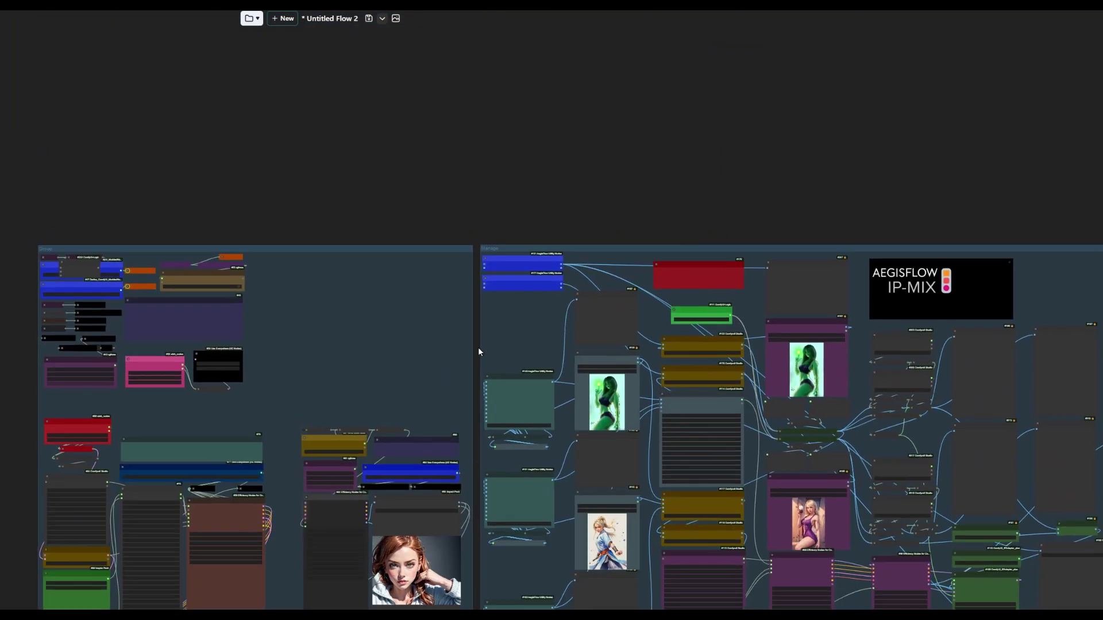
scroll(491, 270, up, 5)
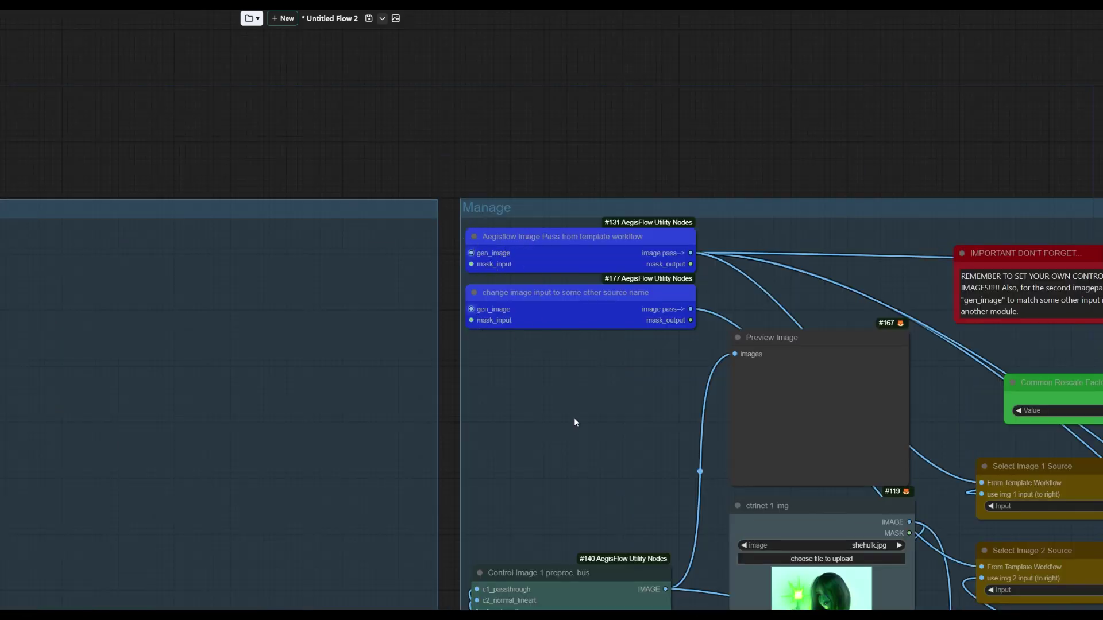
scroll(573, 392, down, 5)
drag(605, 429, 400, 202)
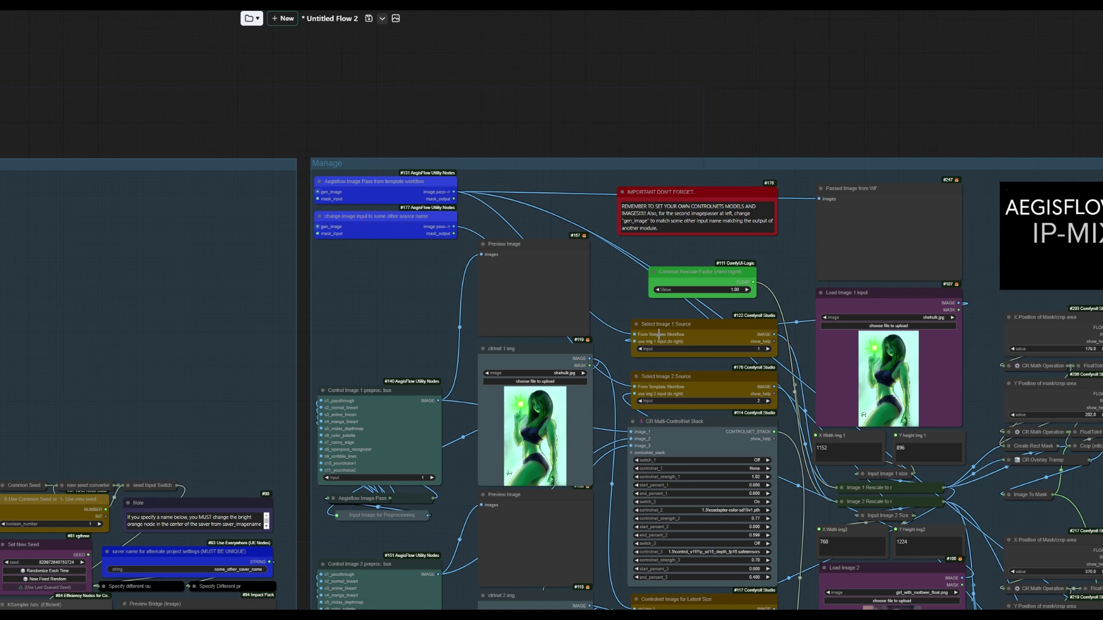
scroll(784, 355, up, 2)
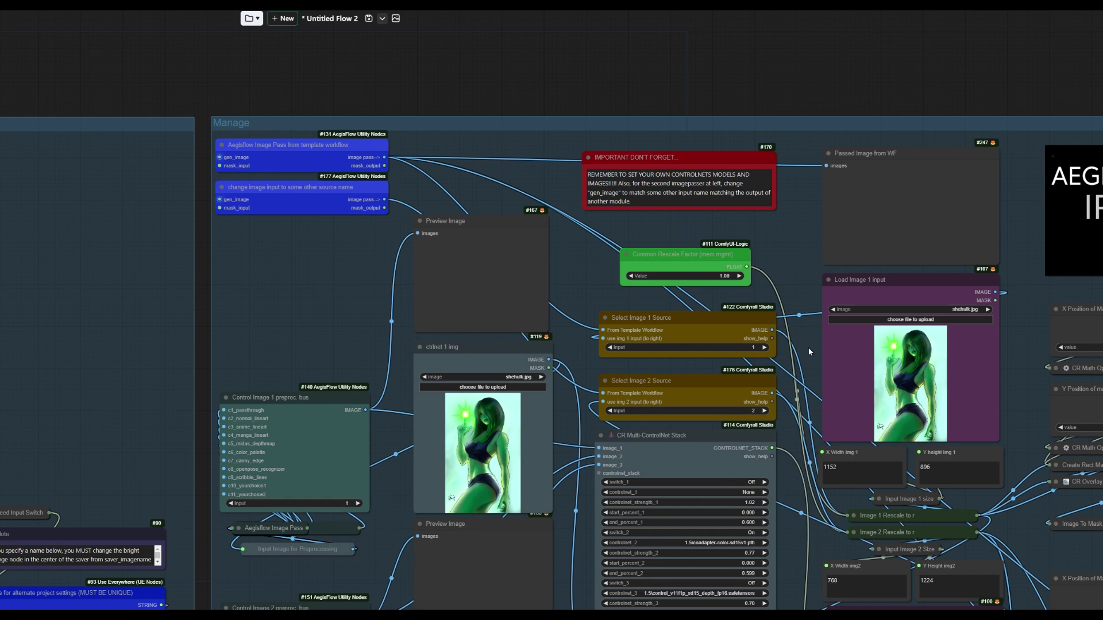
drag(809, 347, 693, 274)
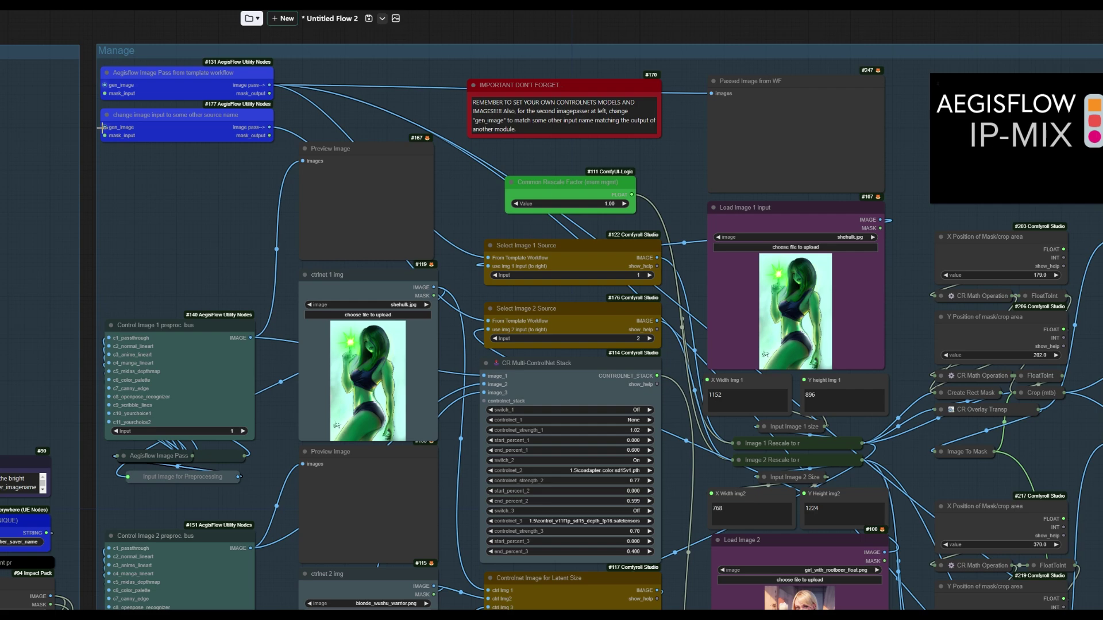
Insert the 5a_IP-Mix_anime node template into empty canvas space beside the existing workflow
scroll(105, 285, down, 2)
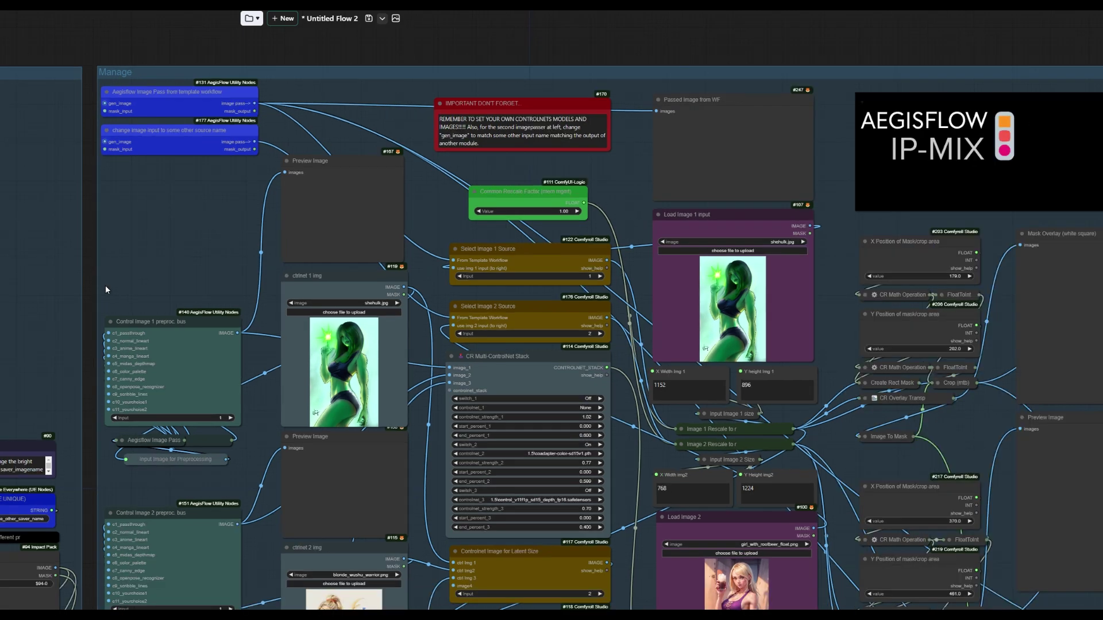
drag(89, 320, 303, 186)
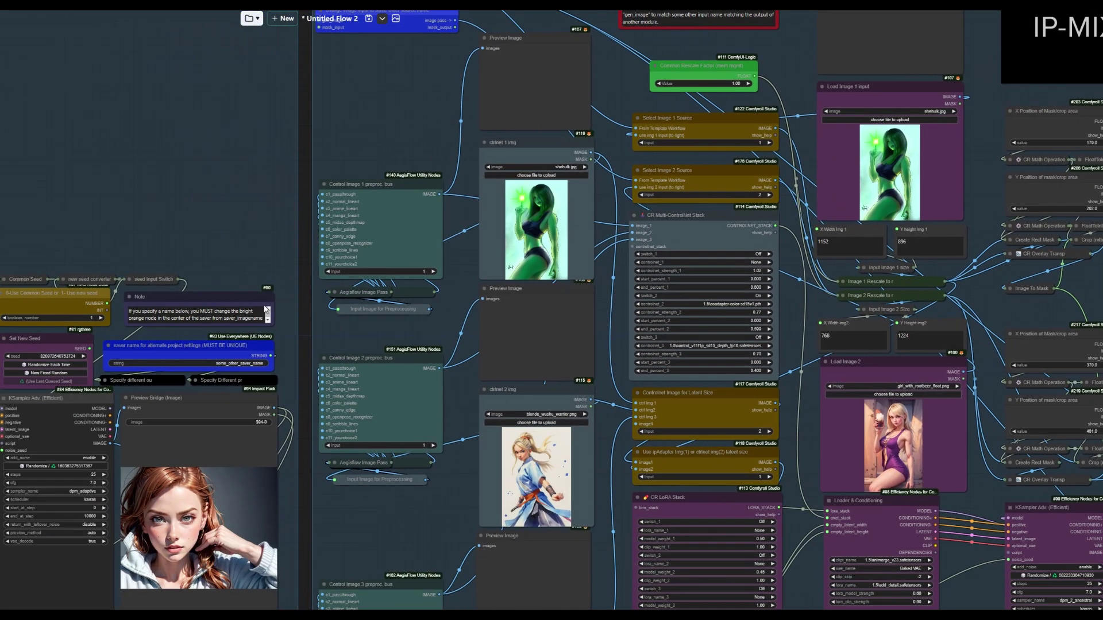
drag(329, 41, 323, 195)
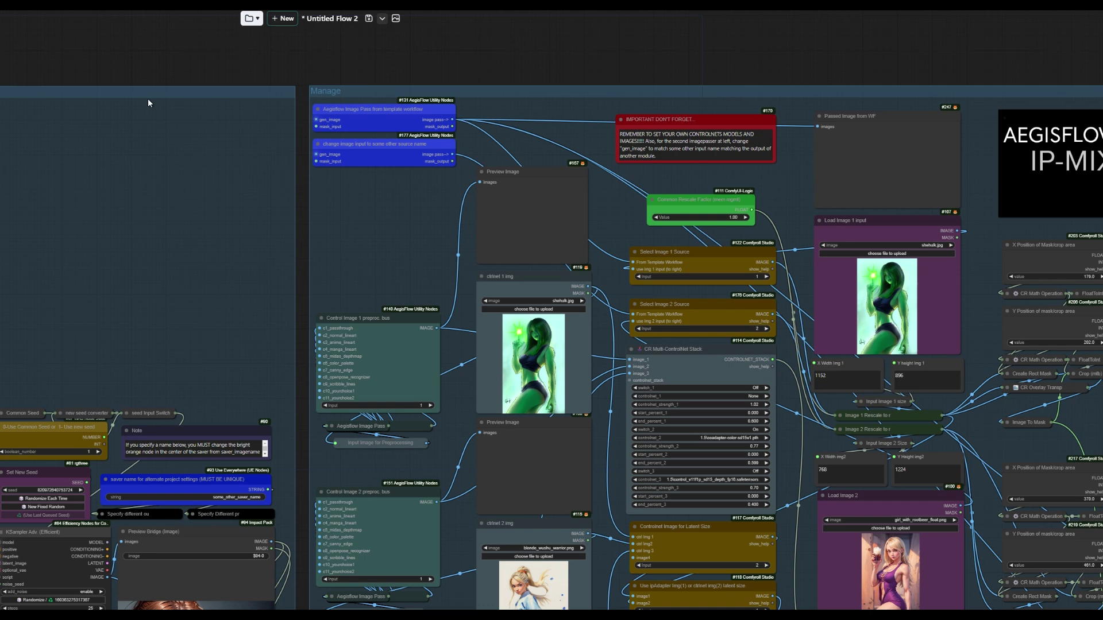
scroll(339, 195, down, 10)
drag(694, 203, 425, 213)
right_click(438, 182)
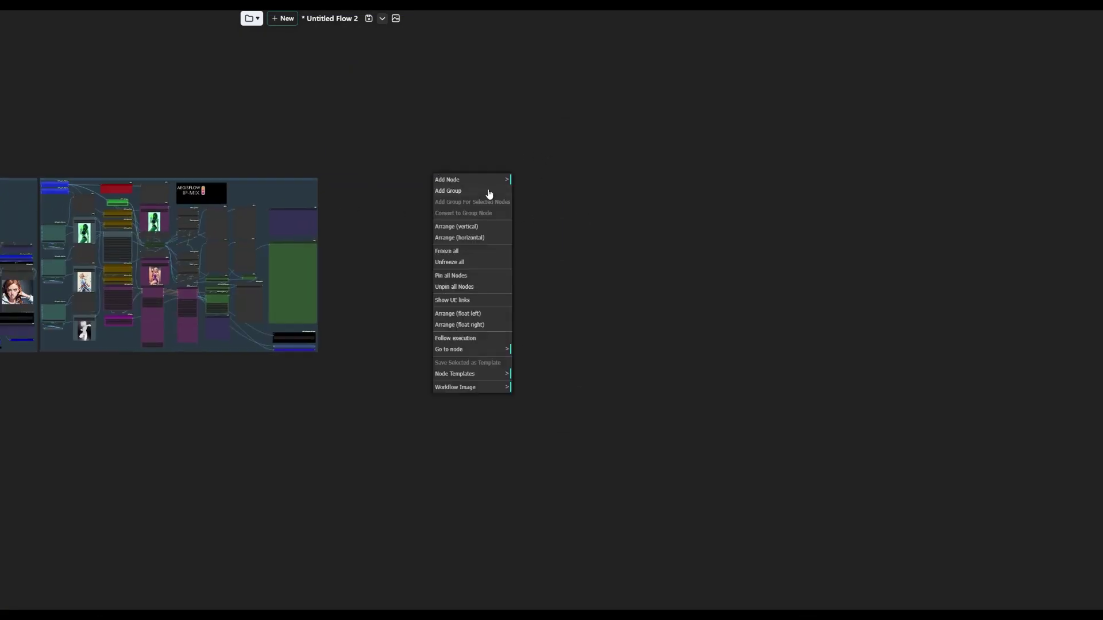
click(468, 374)
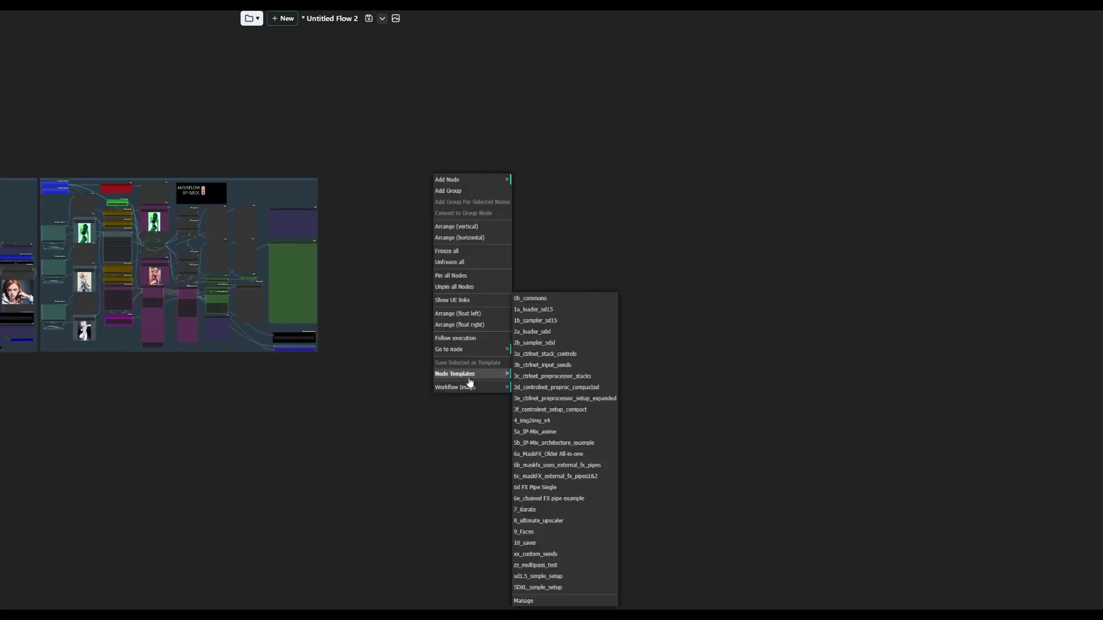
click(549, 432)
Centre the newly inserted IP-Mix group and its top nodes in view
scroll(433, 207, up, 18)
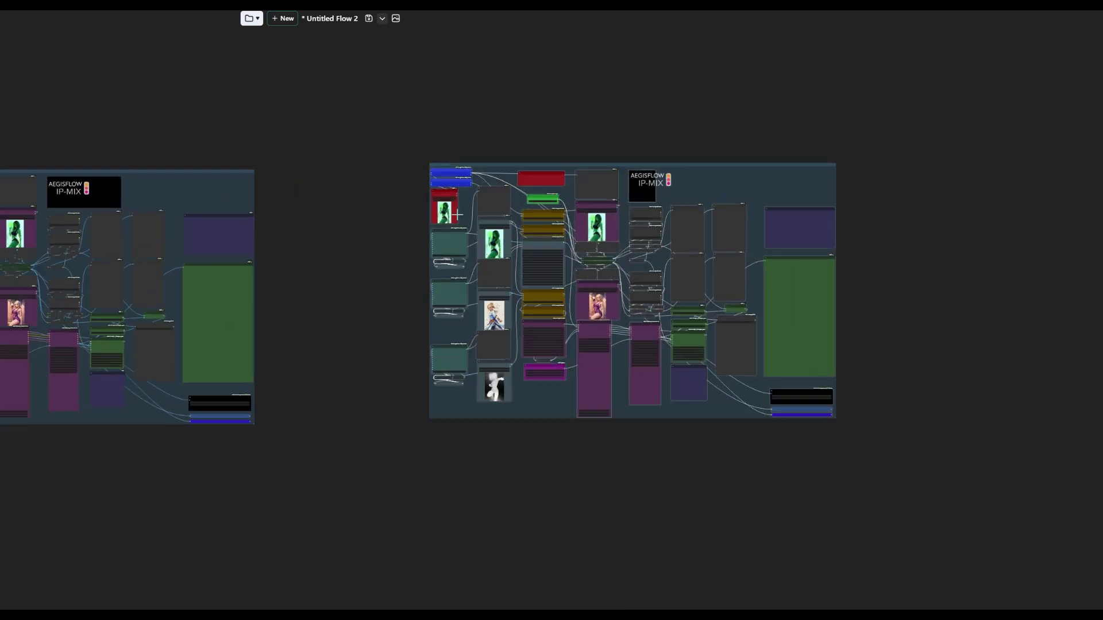
scroll(433, 207, up, 3)
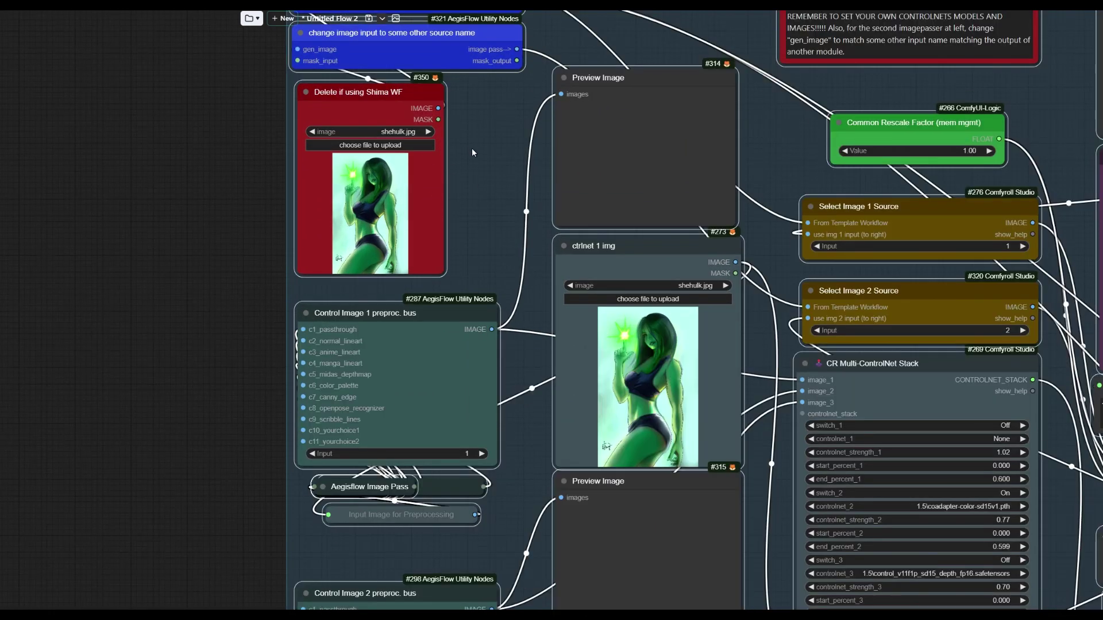
drag(471, 147, 478, 222)
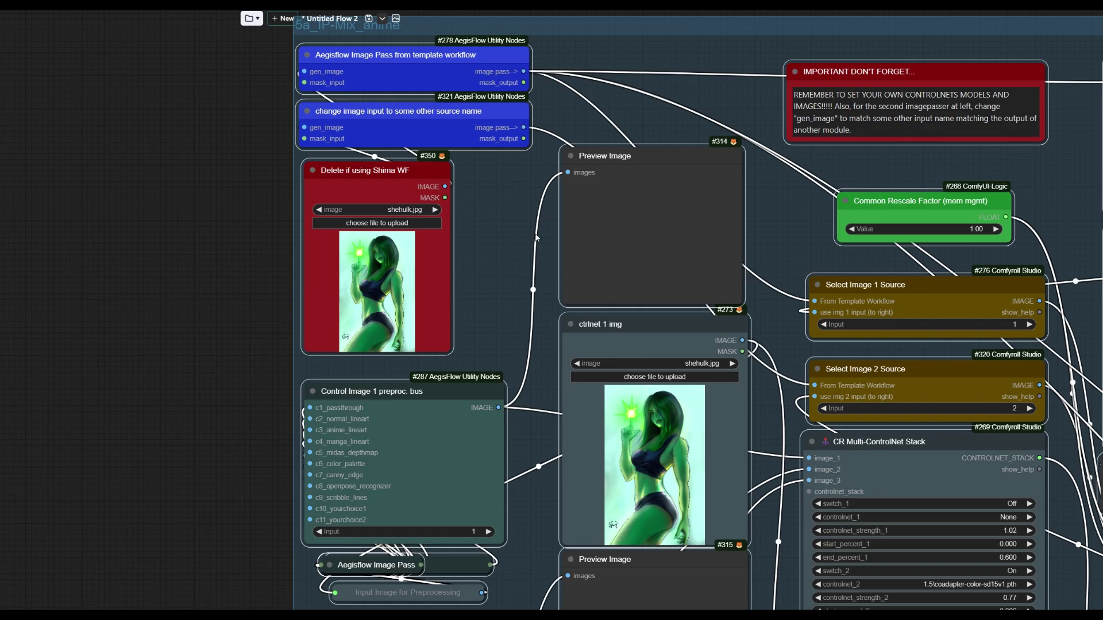
scroll(552, 234, down, 8)
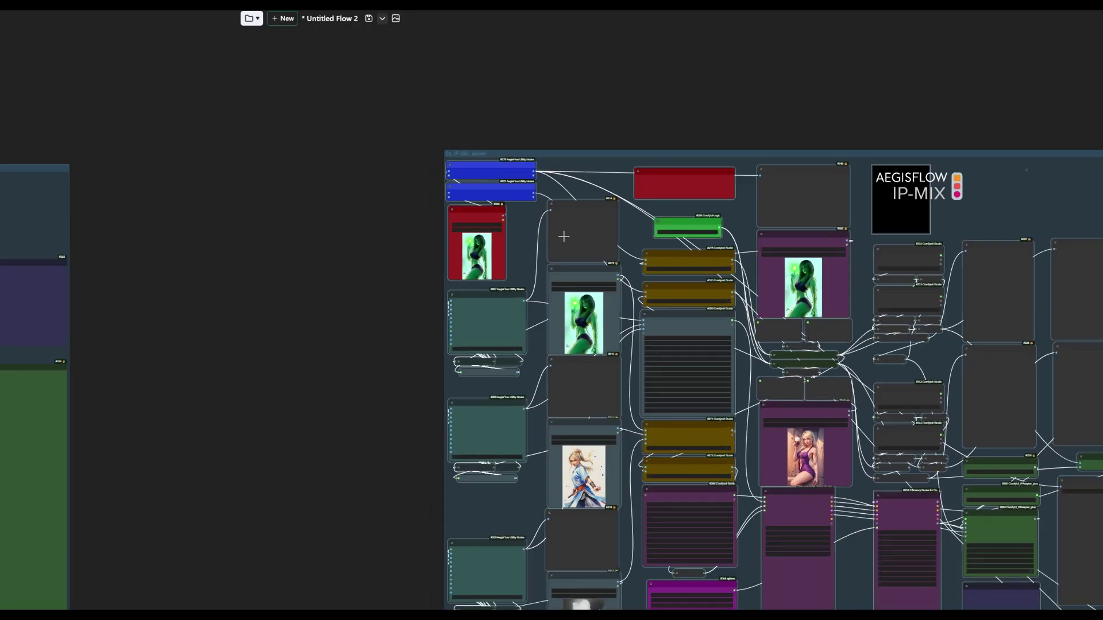
scroll(563, 236, down, 2)
drag(763, 132, 560, 90)
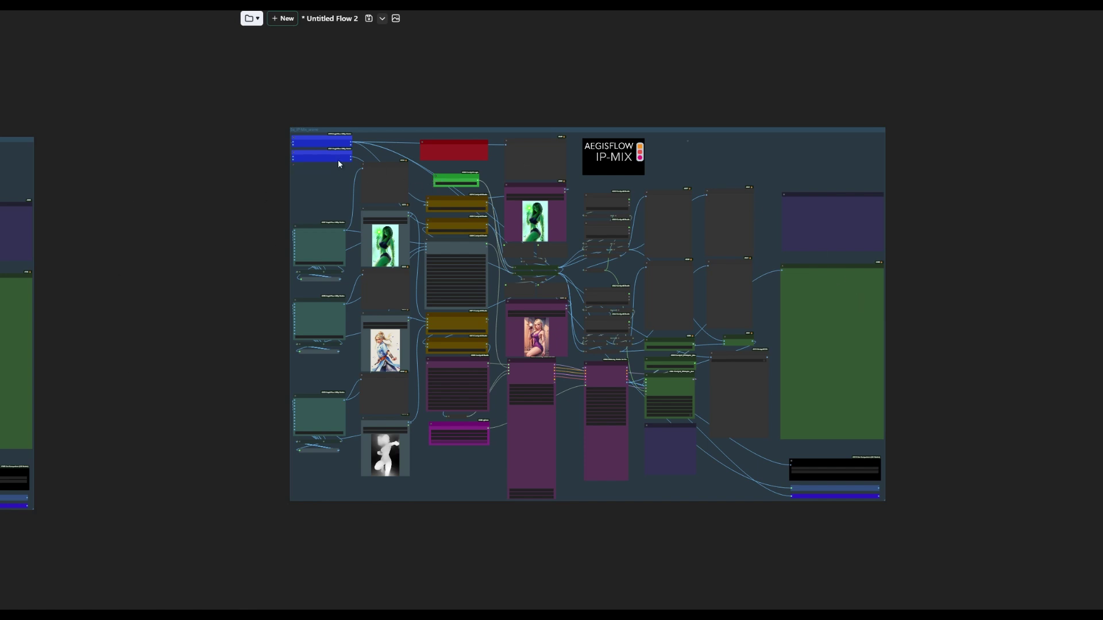
Delete the inserted group's nodes, clear leftovers via Edit Group, and reselect the remaining nodes
drag(243, 93, 995, 570)
key(Delete)
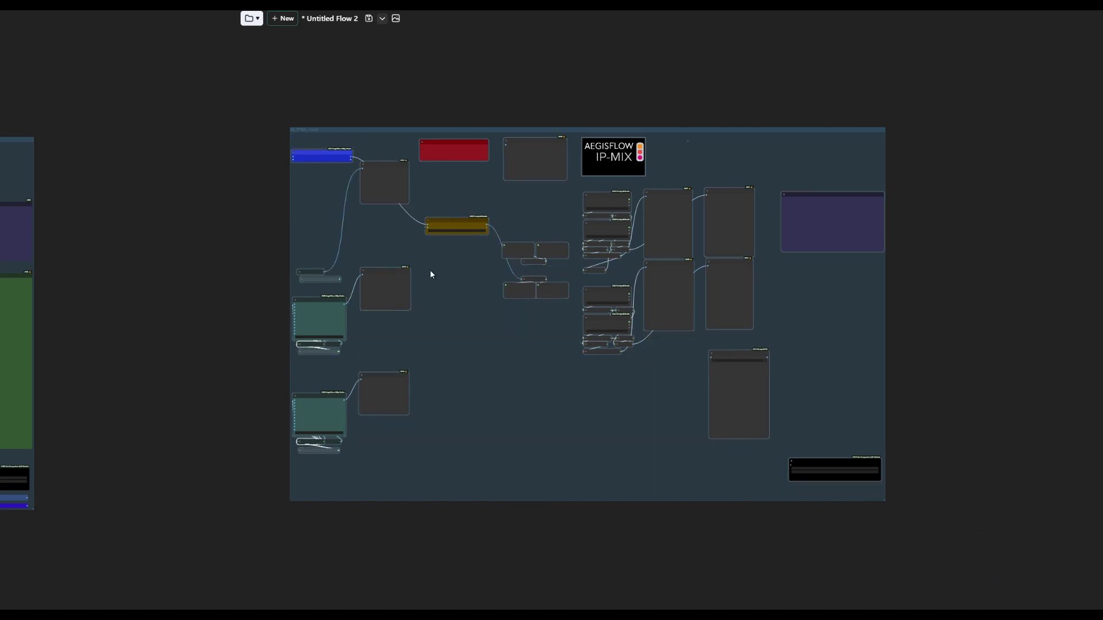
right_click(449, 319)
click(504, 601)
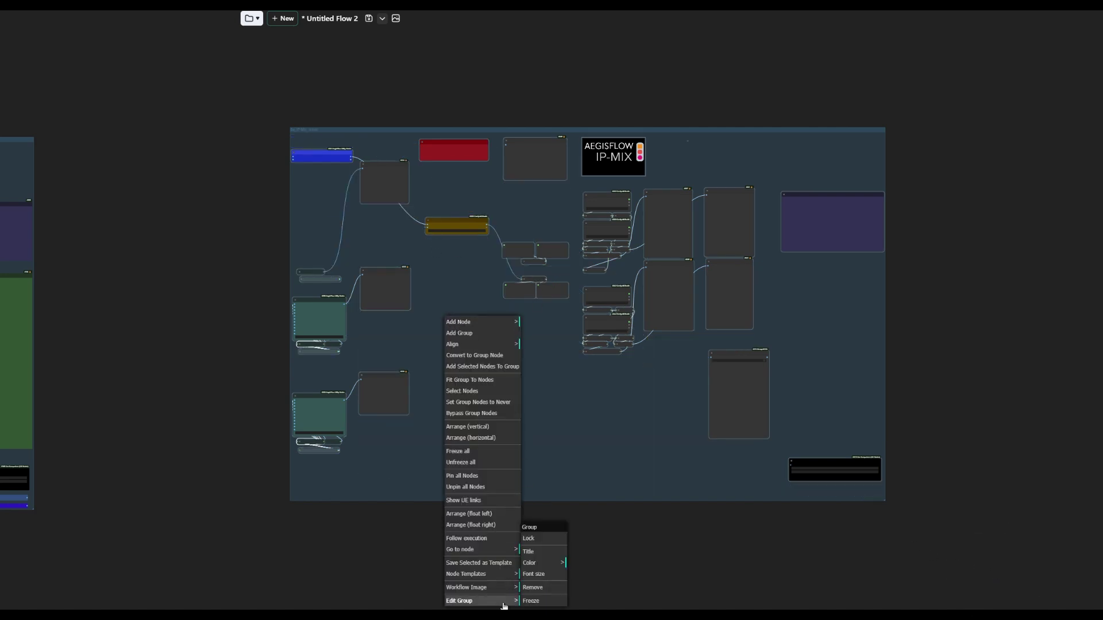
click(460, 315)
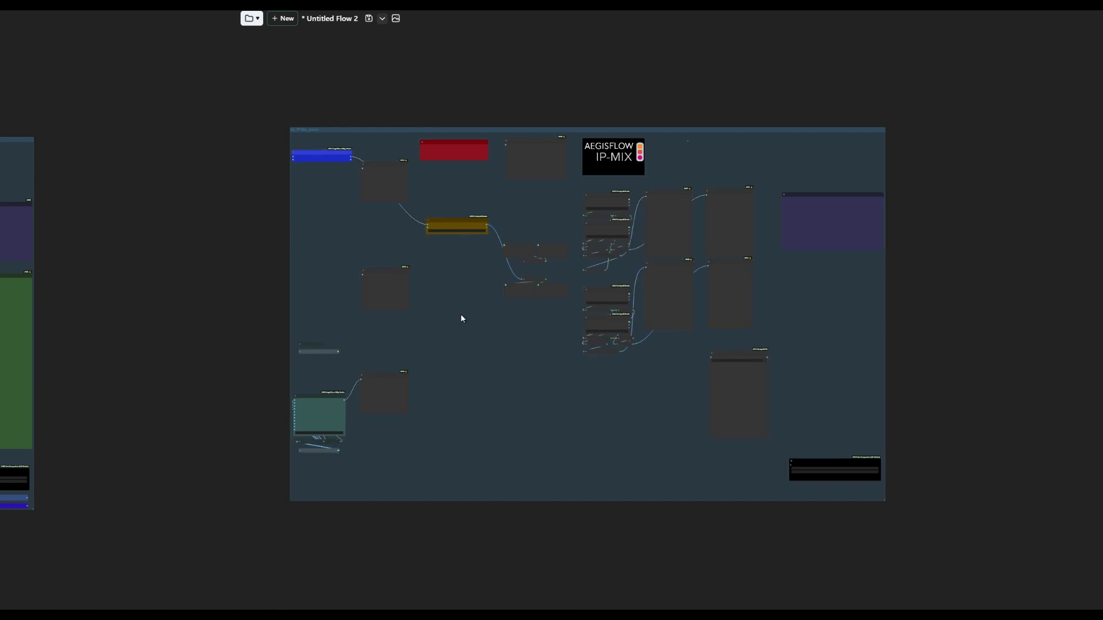
drag(267, 121, 888, 543)
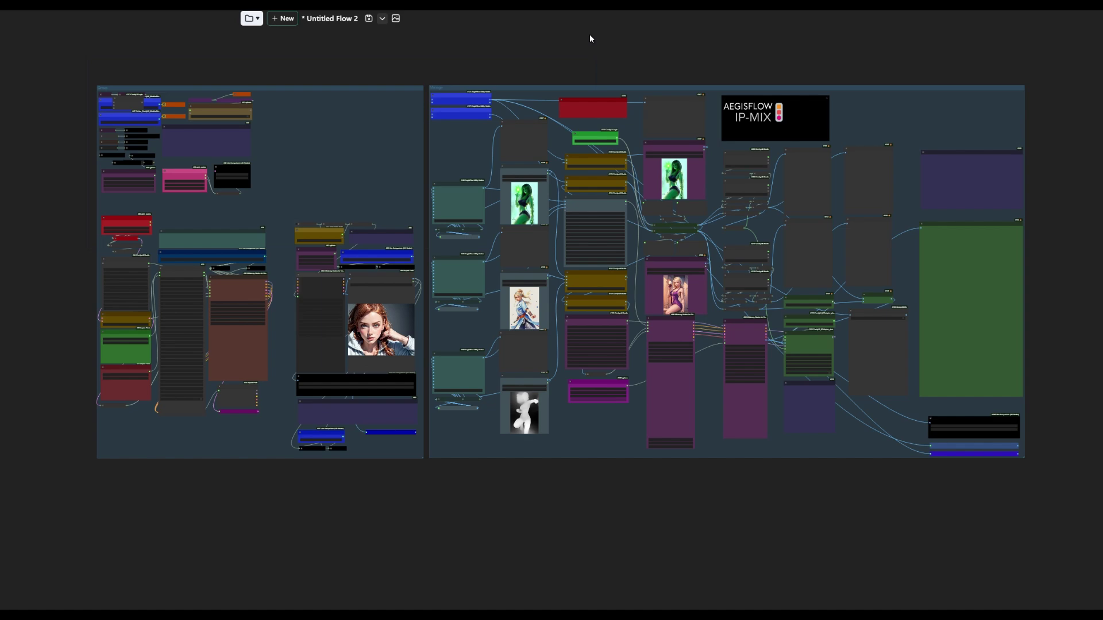
drag(590, 34, 575, 65)
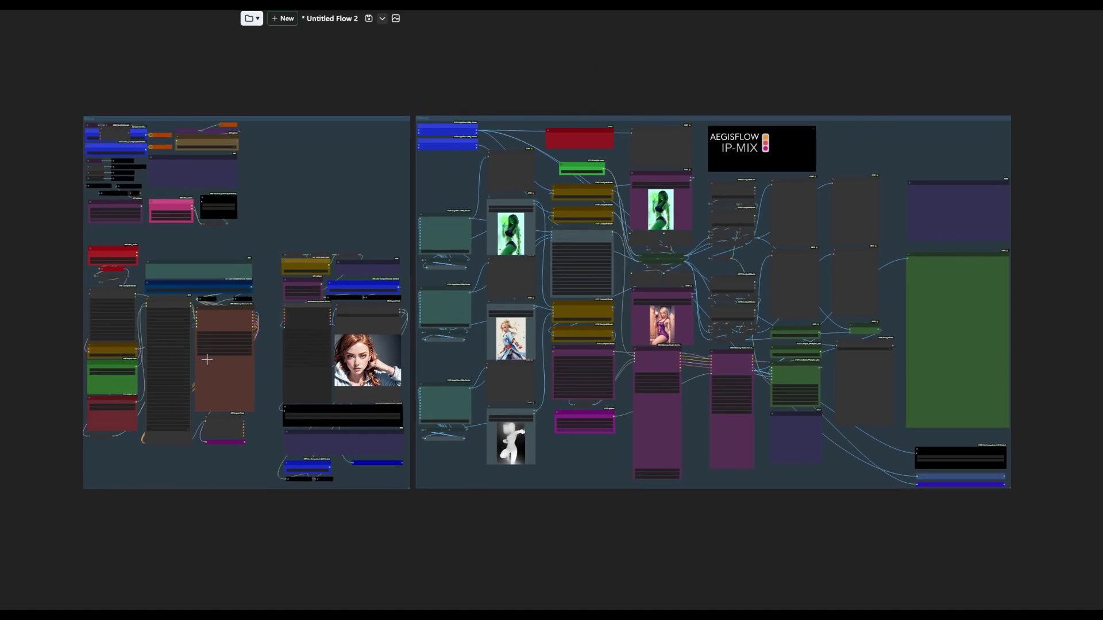
scroll(123, 350, up, 6)
scroll(267, 365, up, 4)
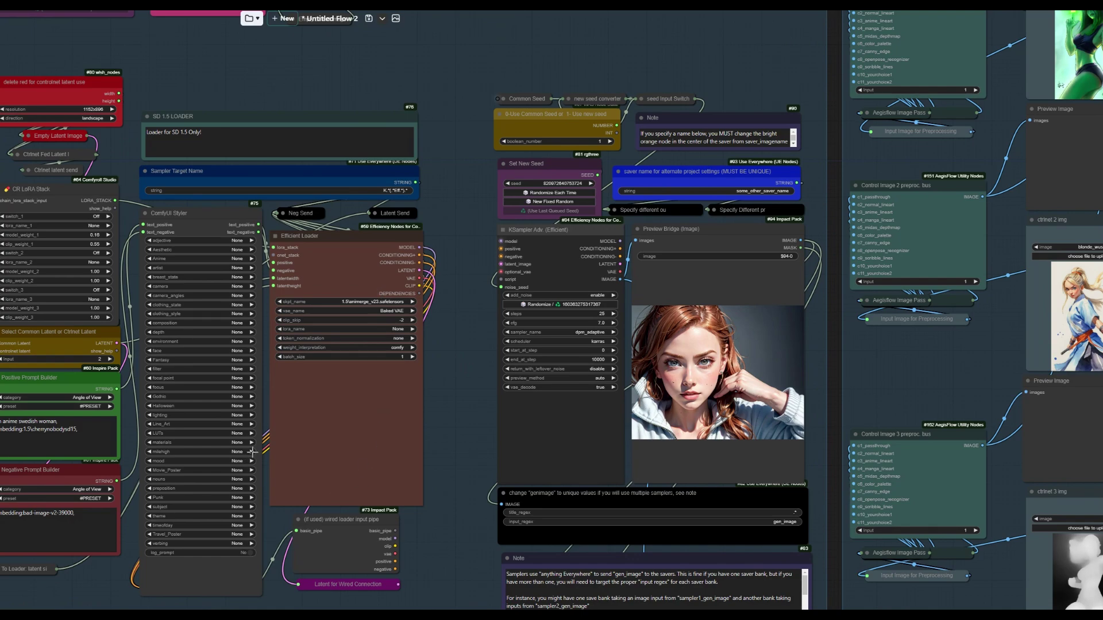
drag(459, 551, 825, 427)
scroll(826, 428, up, 2)
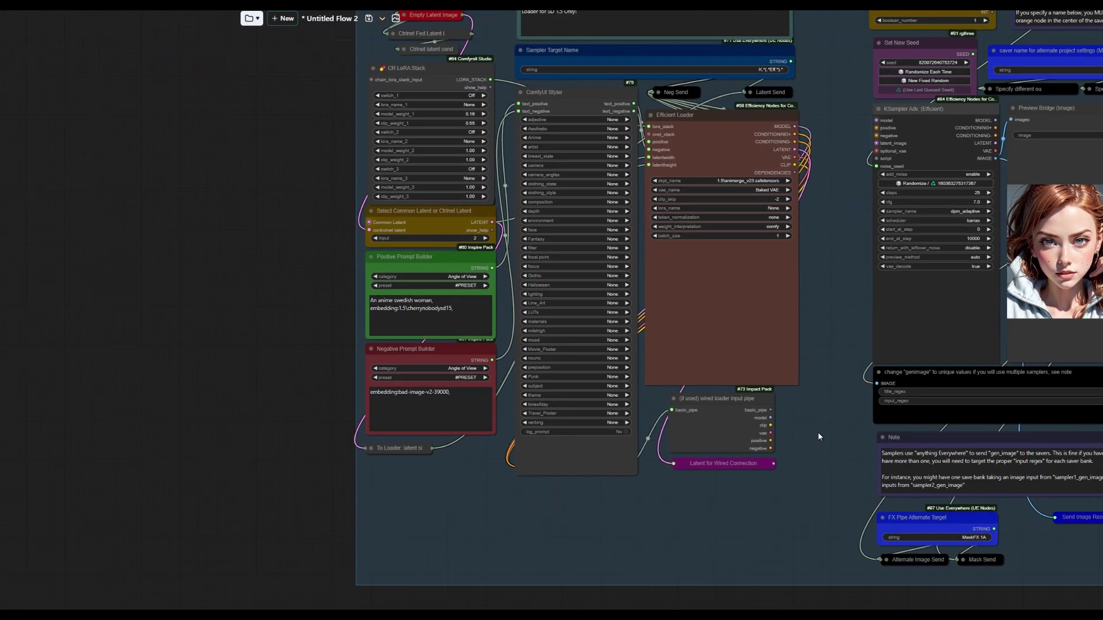
scroll(517, 365, up, 4)
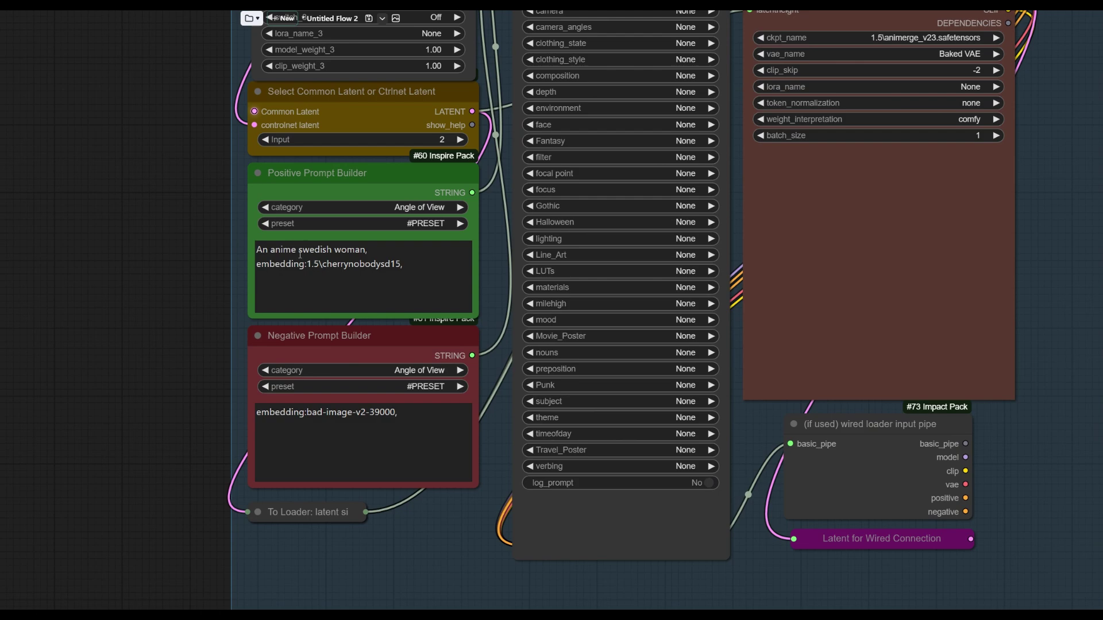
scroll(300, 253, down, 9)
drag(932, 553, 643, 580)
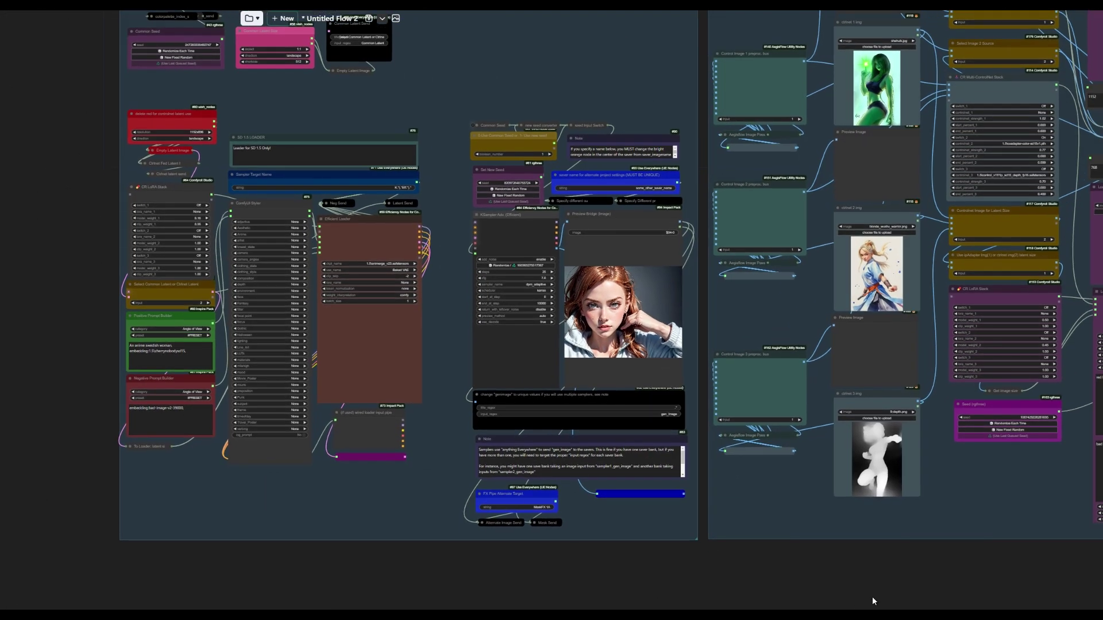
drag(844, 598, 603, 566)
drag(218, 568, 516, 599)
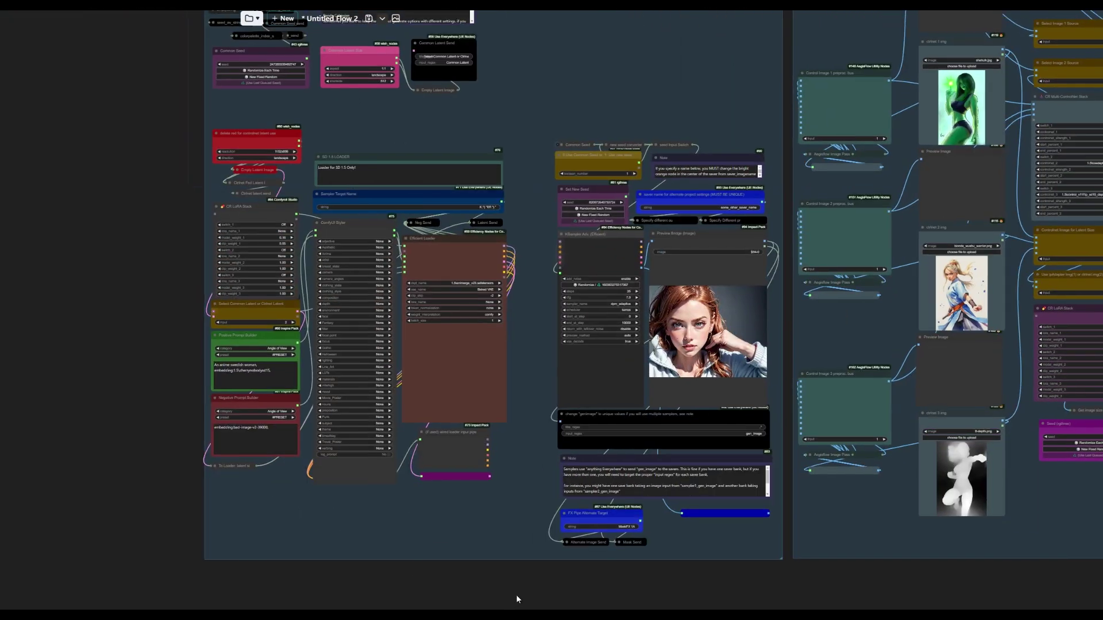
scroll(201, 407, up, 6)
scroll(253, 419, down, 6)
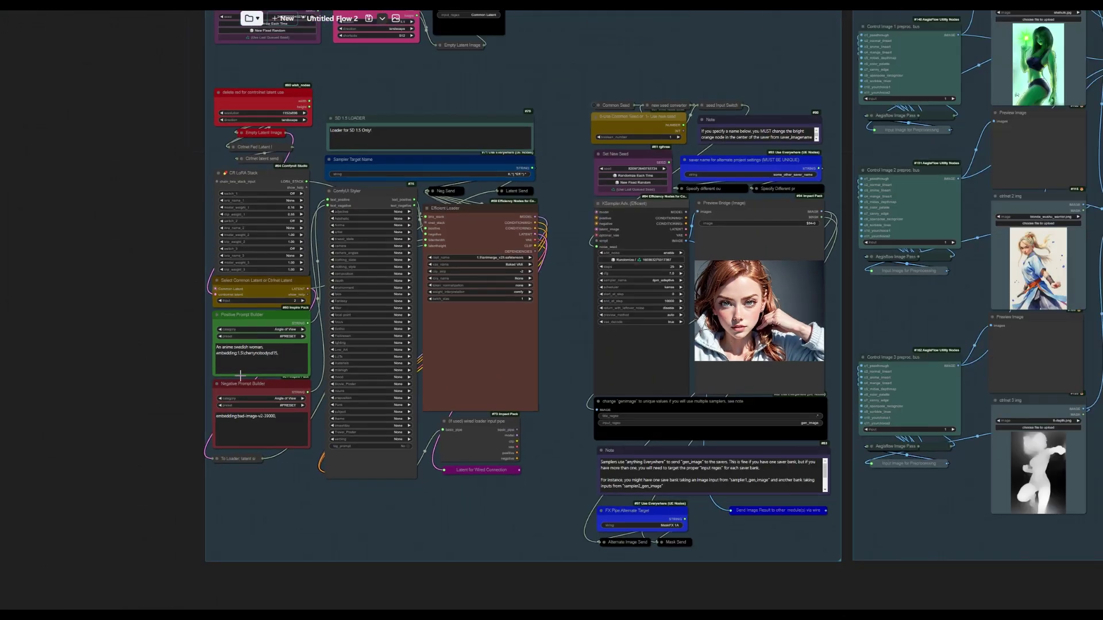
drag(856, 538, 712, 567)
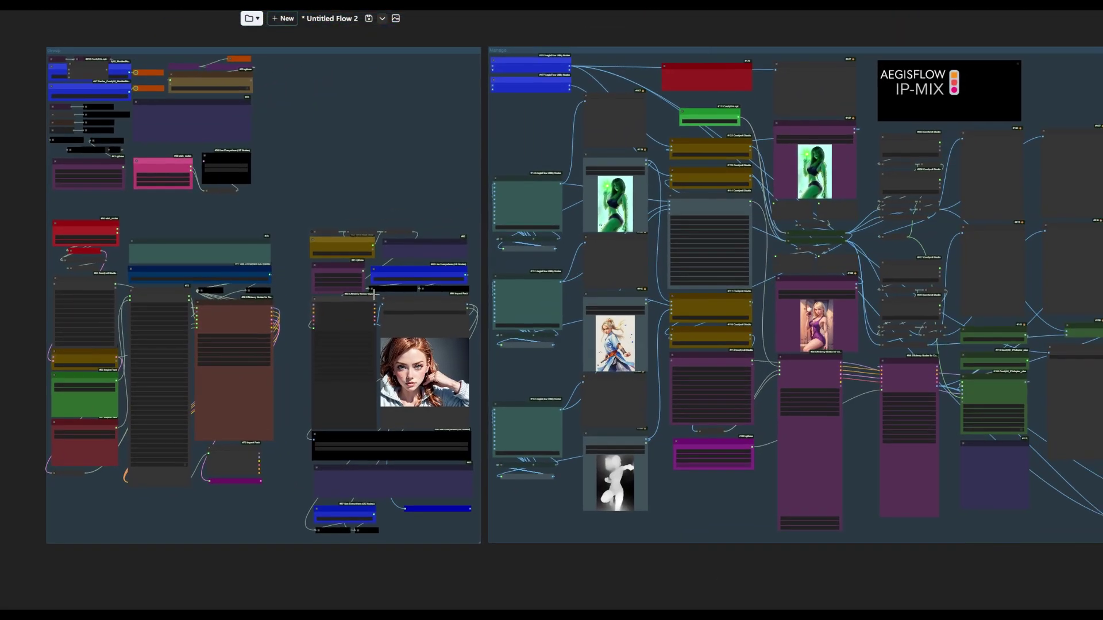
scroll(427, 274, up, 3)
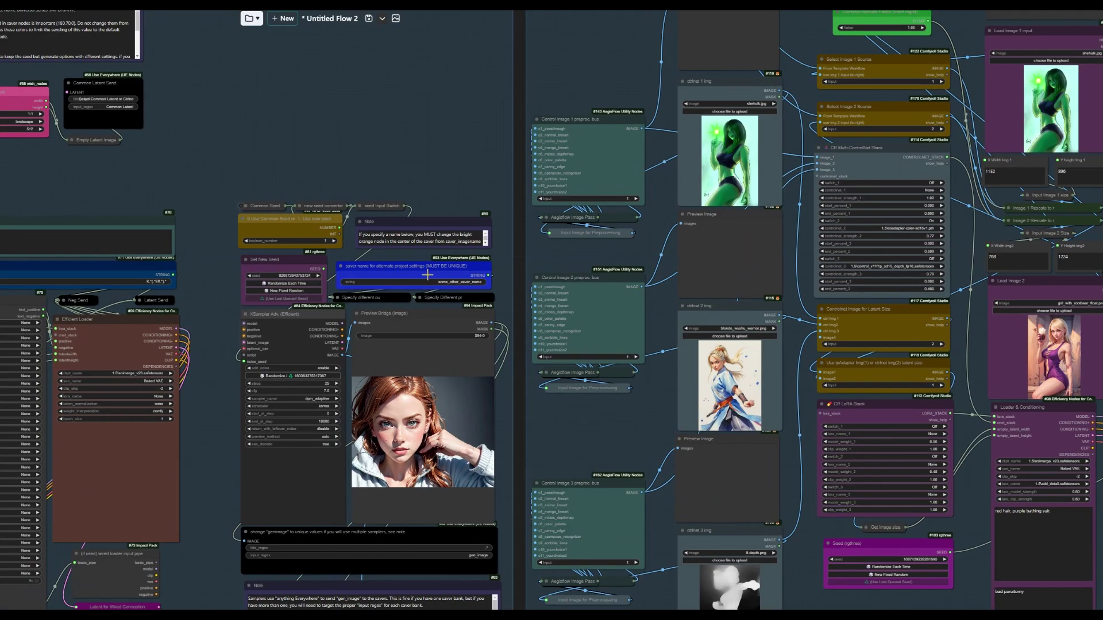
scroll(469, 310, down, 2)
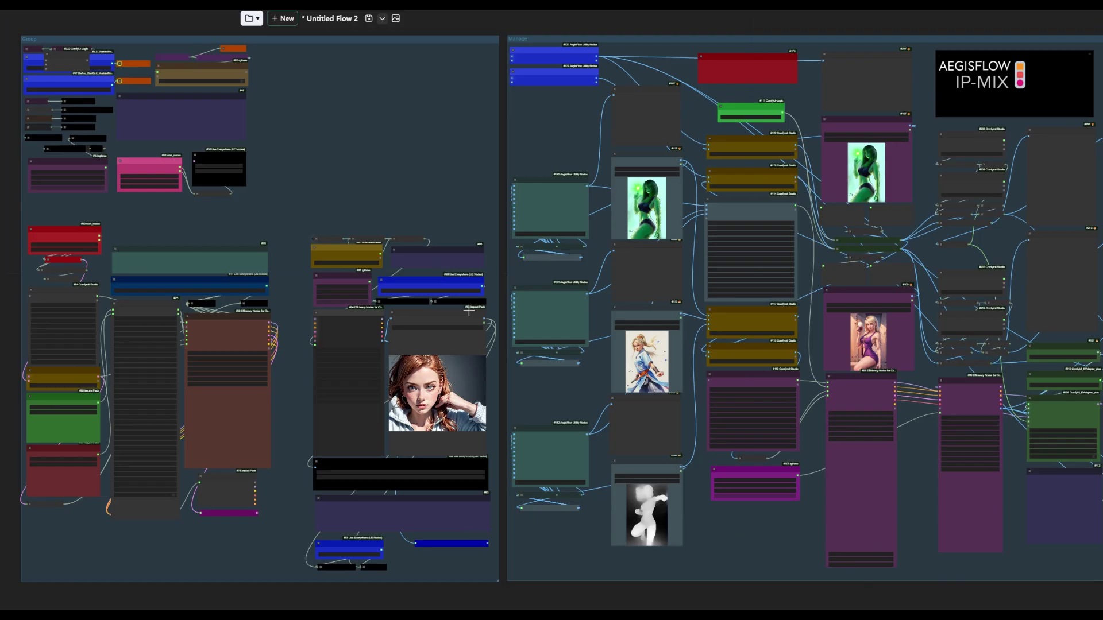
drag(502, 414, 486, 253)
scroll(486, 253, up, 3)
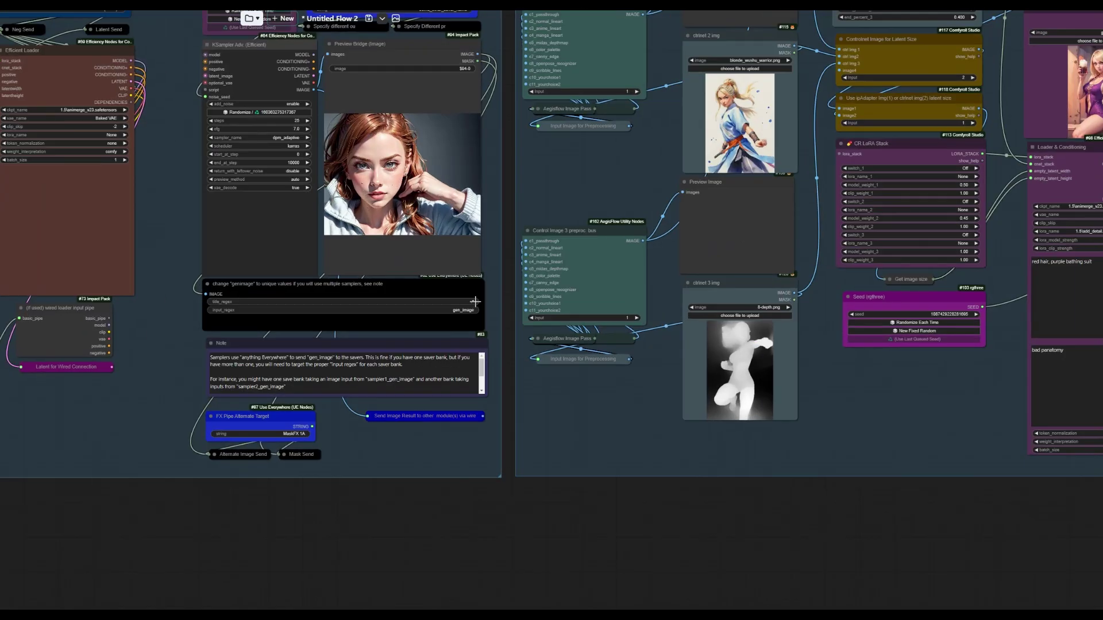
scroll(494, 214, down, 4)
scroll(478, 178, up, 1)
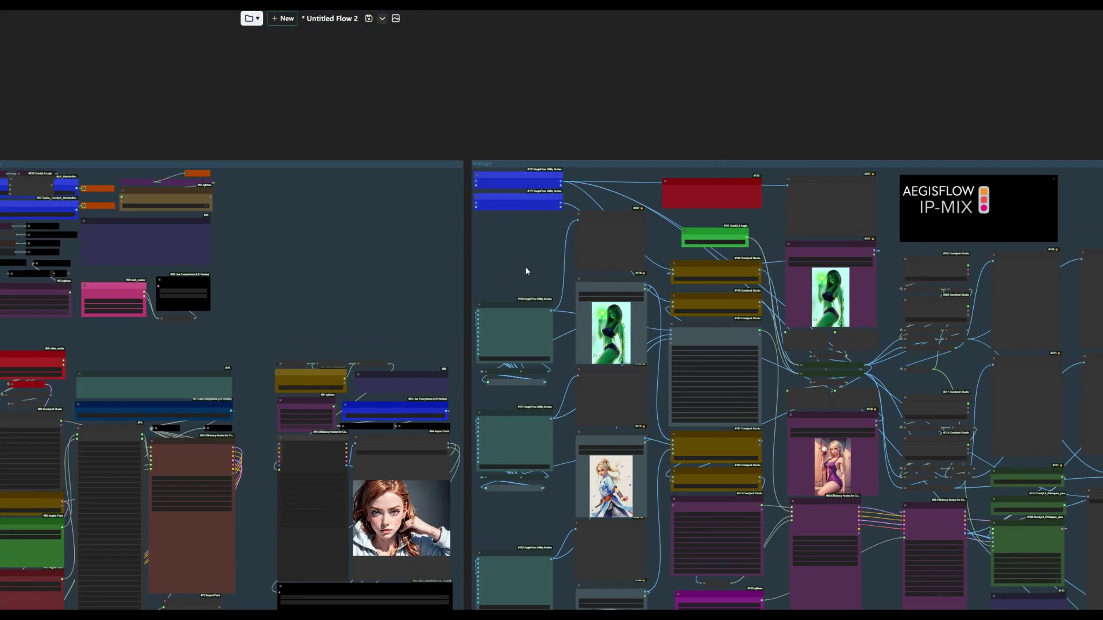
drag(525, 267, 307, 145)
scroll(523, 159, up, 4)
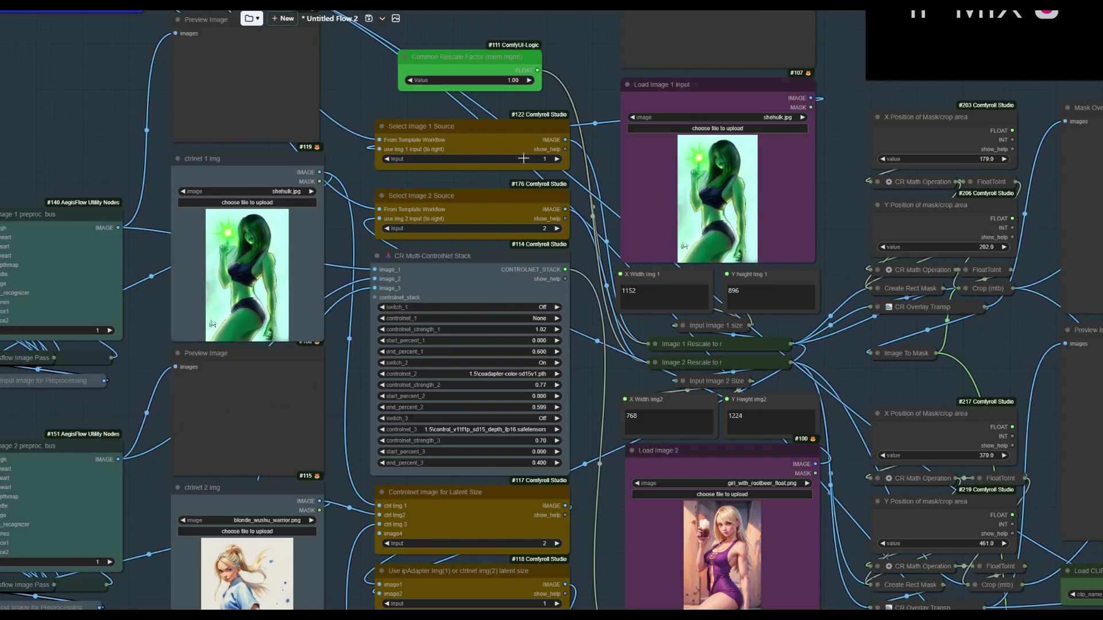
scroll(523, 159, up, 2)
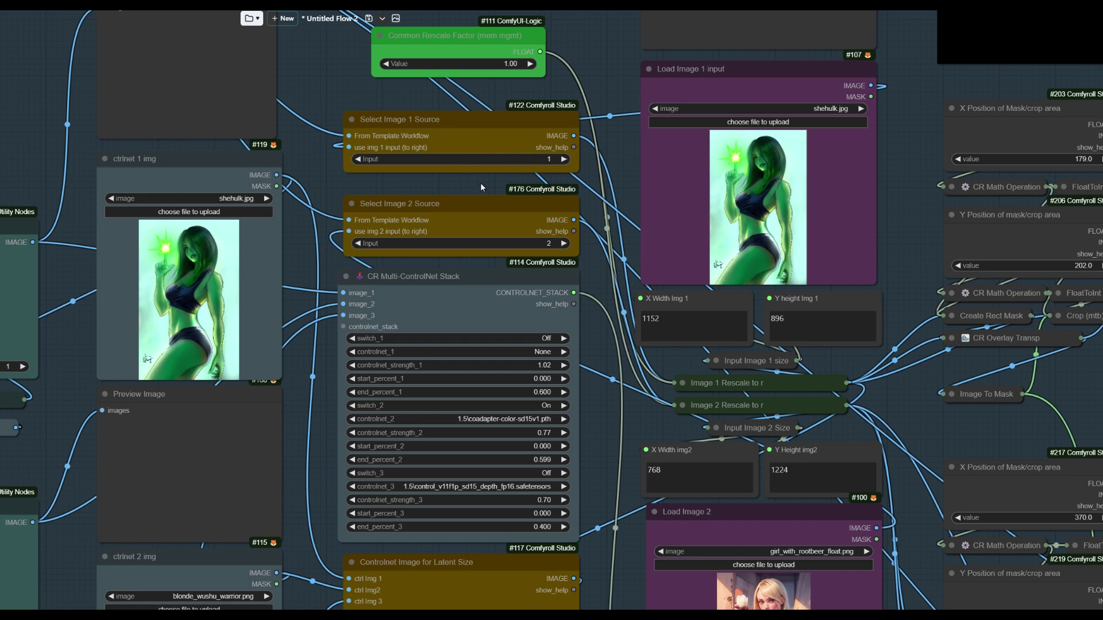
scroll(480, 183, down, 9)
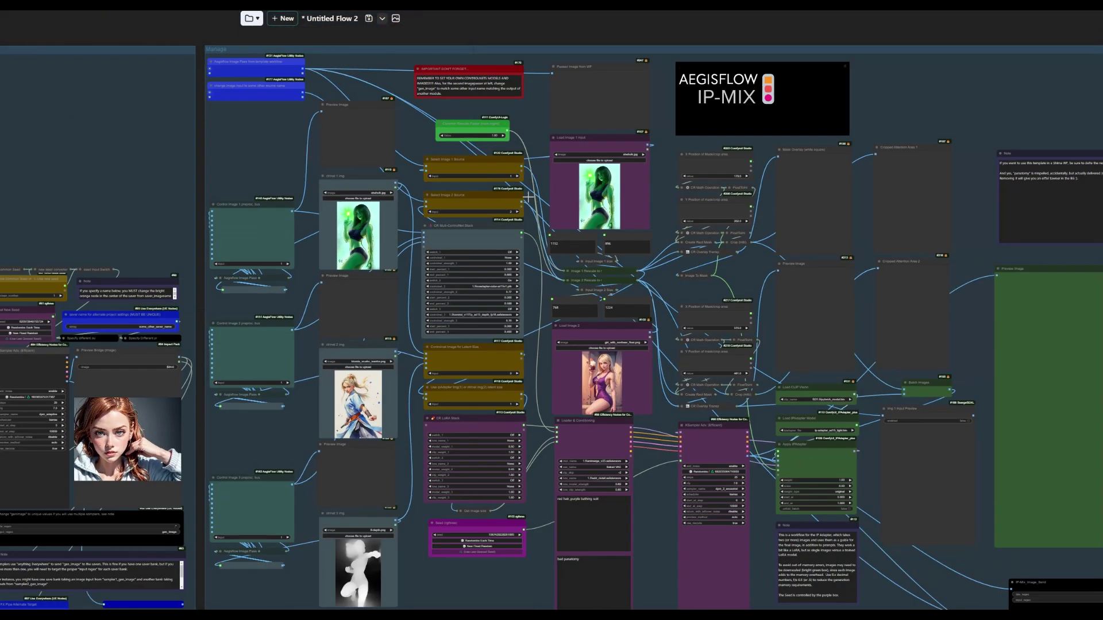
scroll(519, 198, up, 10)
scroll(583, 484, down, 5)
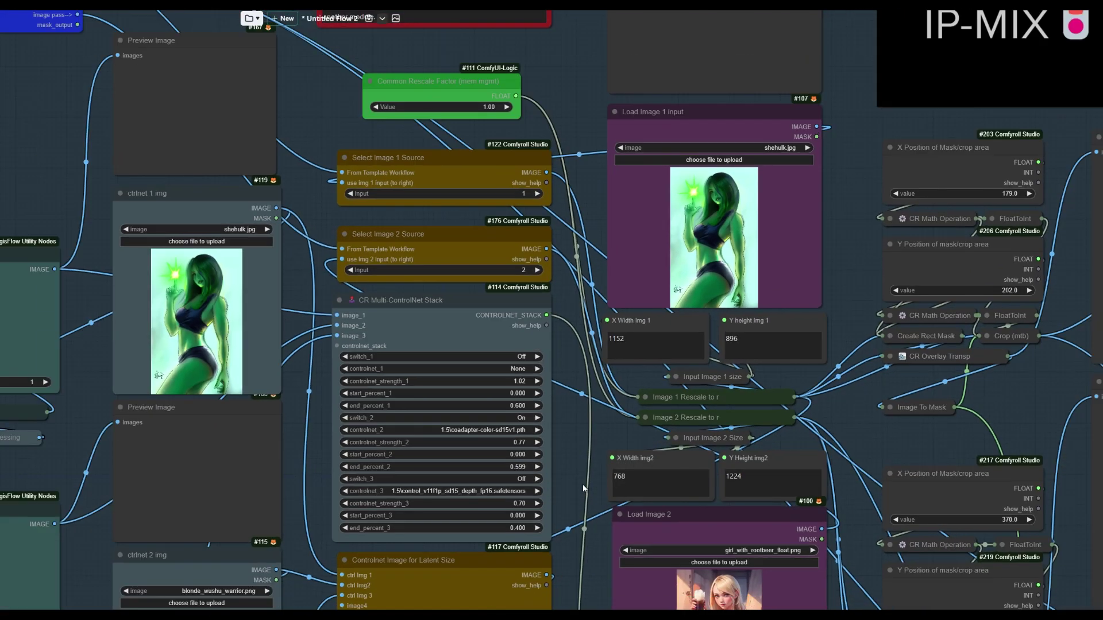
scroll(537, 321, up, 5)
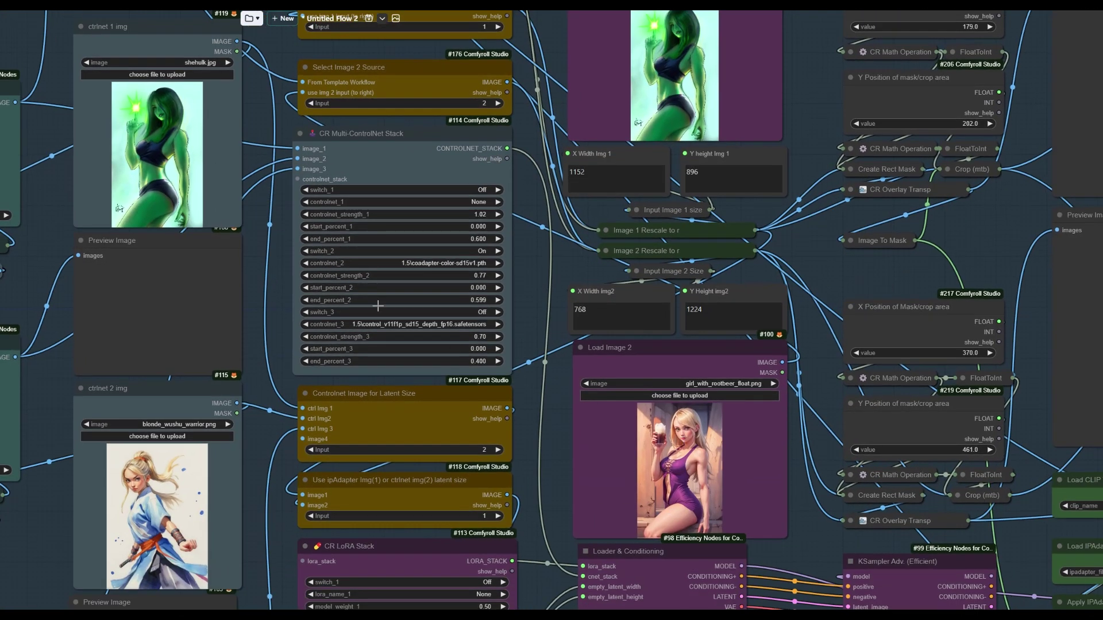
scroll(529, 188, down, 5)
scroll(539, 312, up, 5)
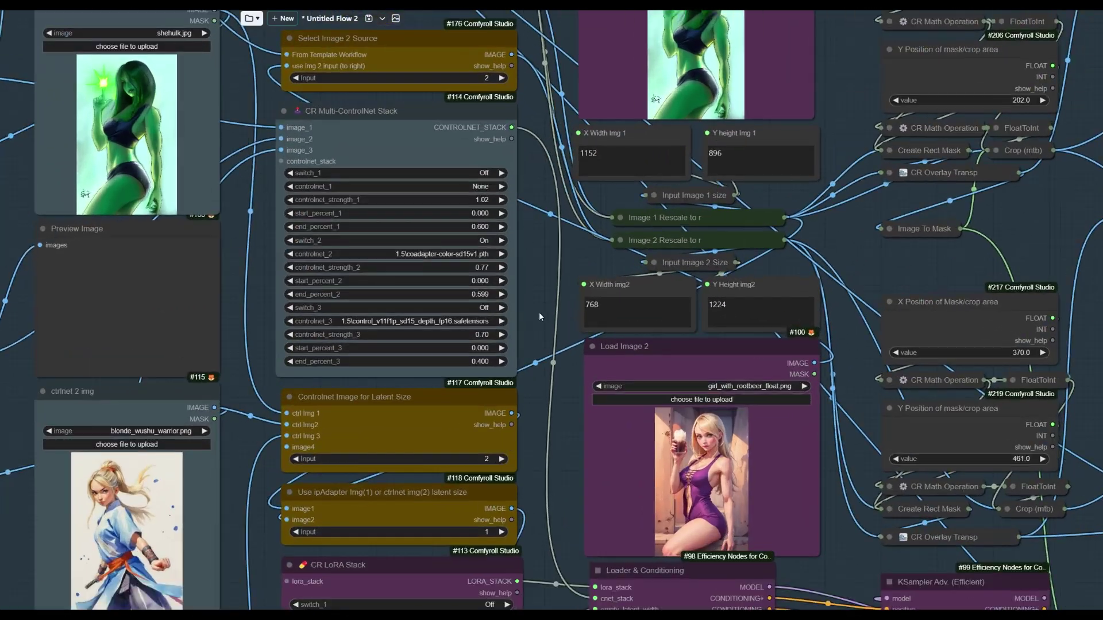
drag(539, 312, 802, 272)
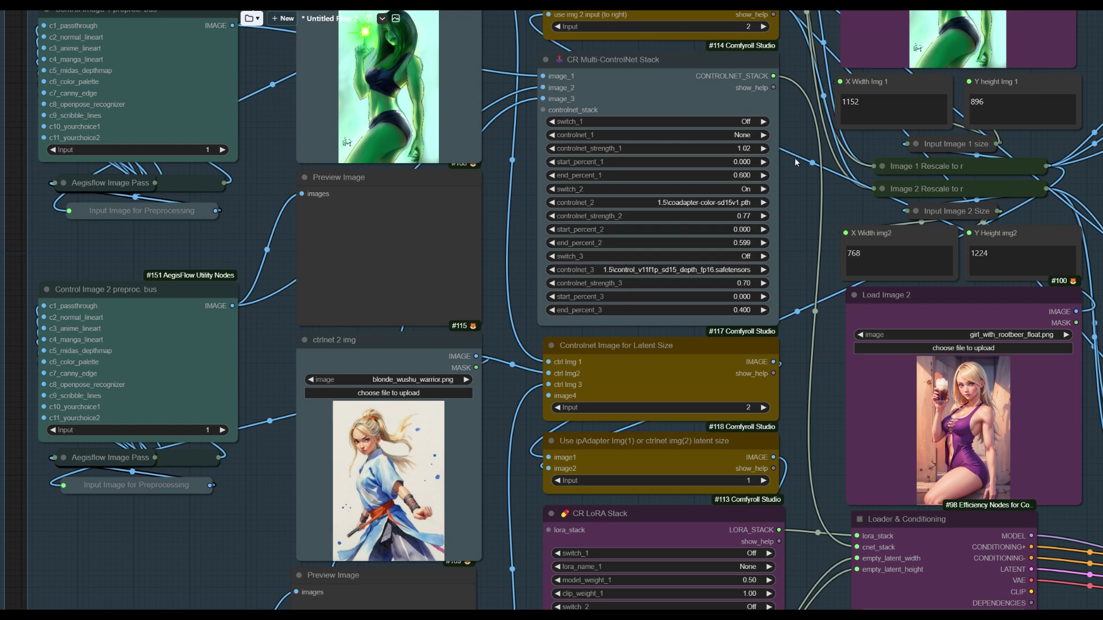
scroll(795, 158, down, 5)
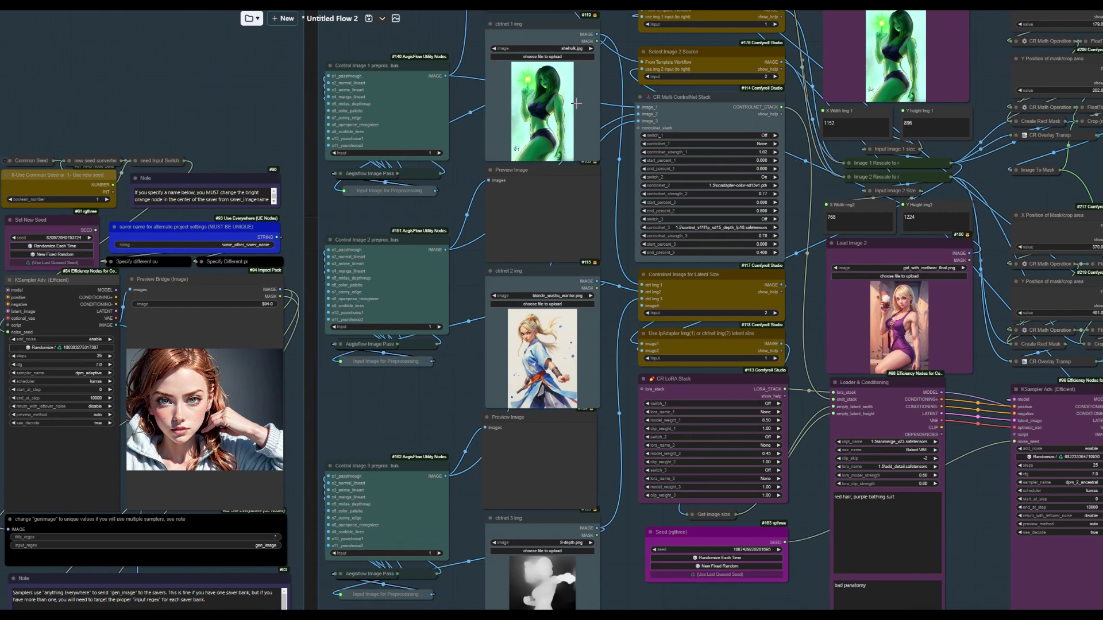
scroll(589, 330, down, 5)
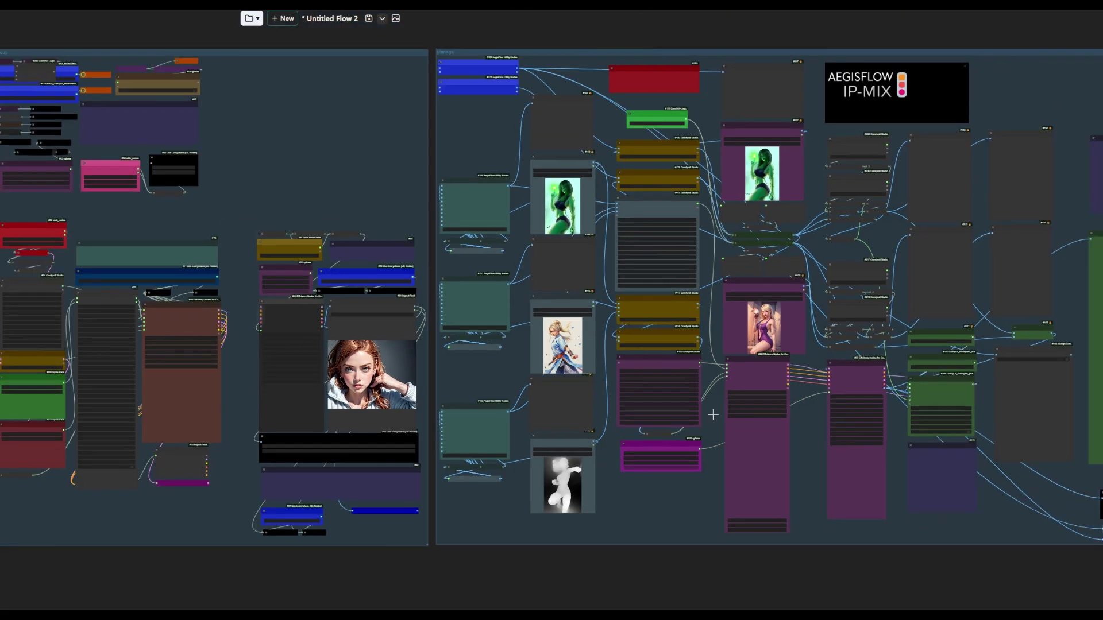
drag(882, 562, 655, 571)
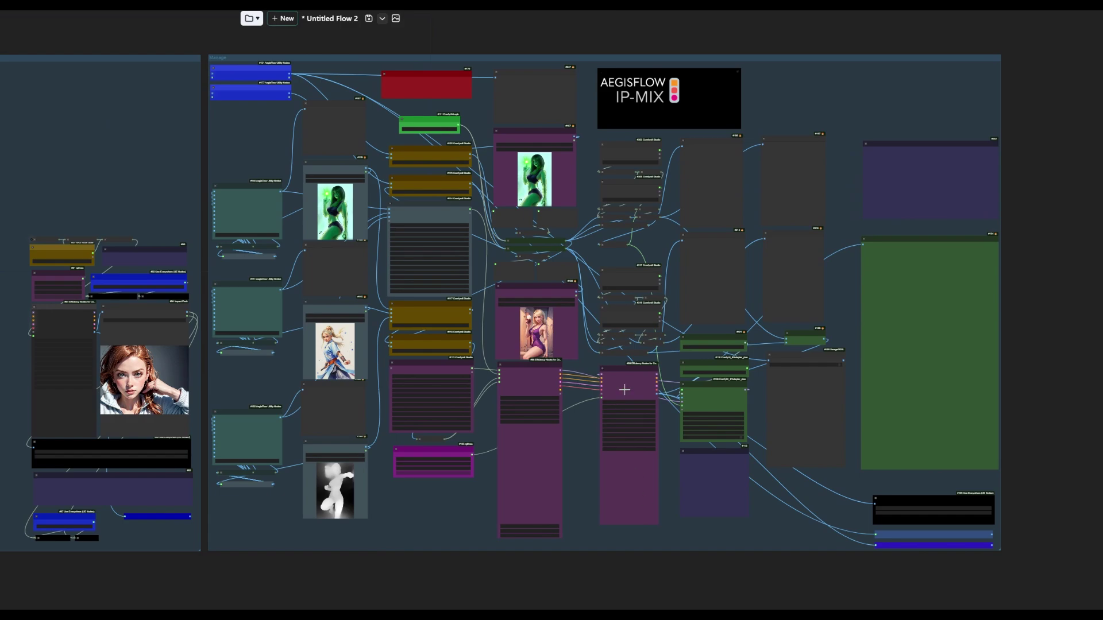
scroll(542, 452, up, 2)
scroll(584, 451, up, 4)
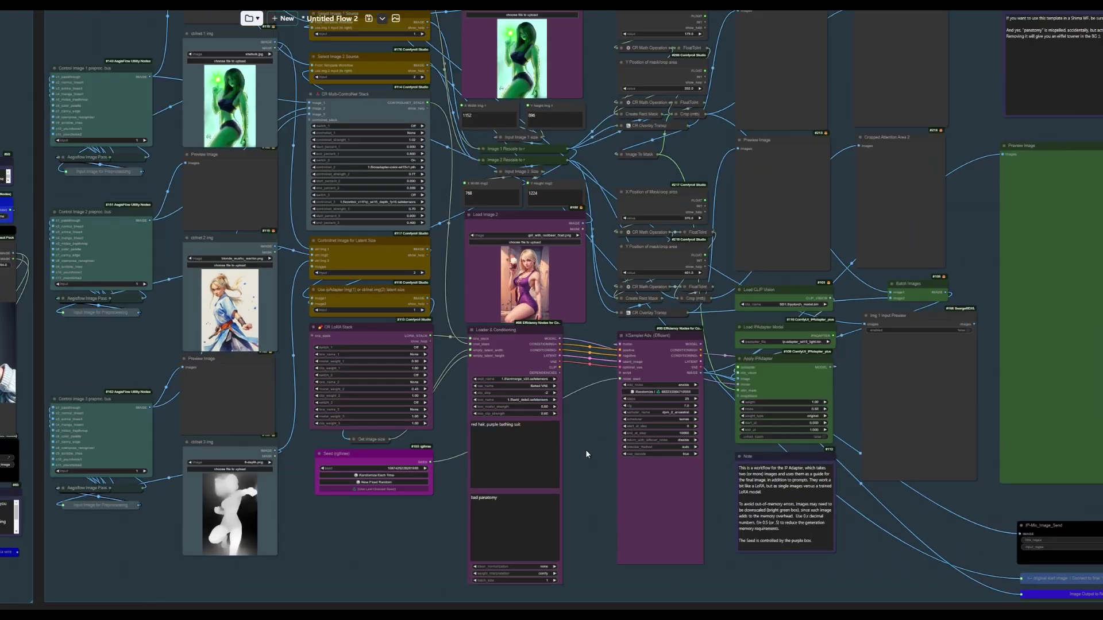
scroll(632, 402, up, 1)
drag(663, 353, 667, 354)
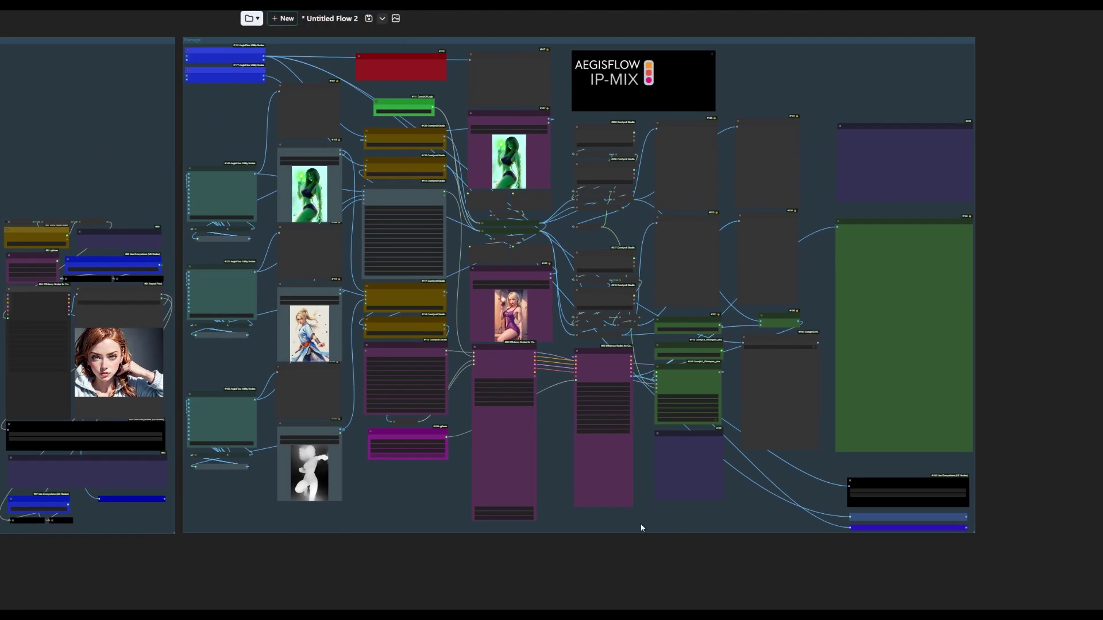
Centre the whole IP-Mix workflow and run it for the red-haired purple-swimsuit beach image
scroll(543, 430, up, 3)
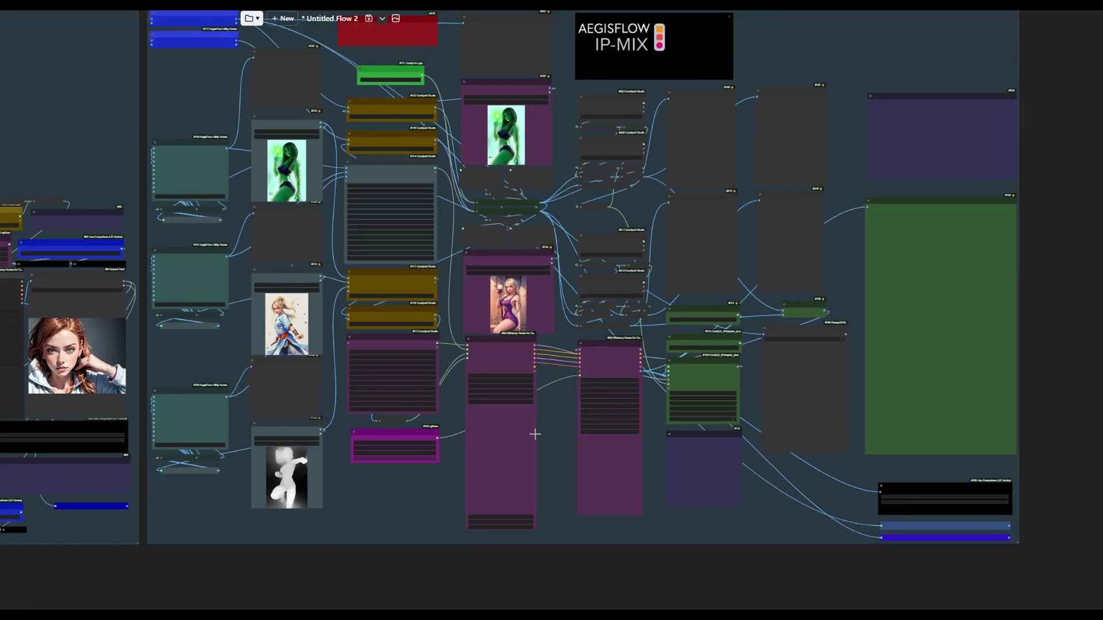
scroll(545, 432, down, 2)
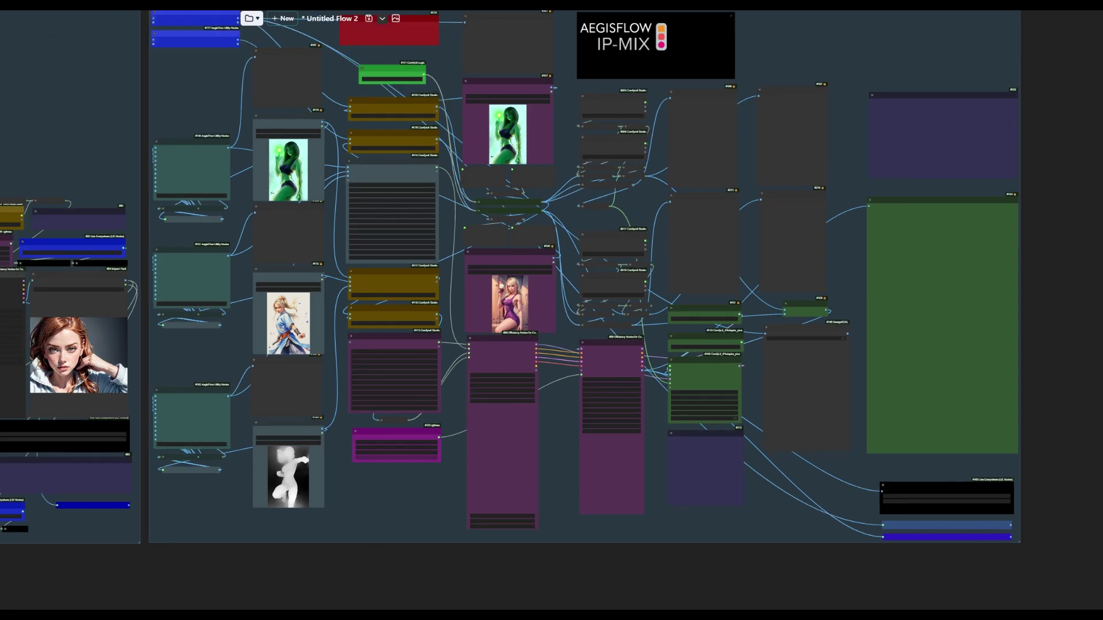
drag(1086, 140, 1099, 203)
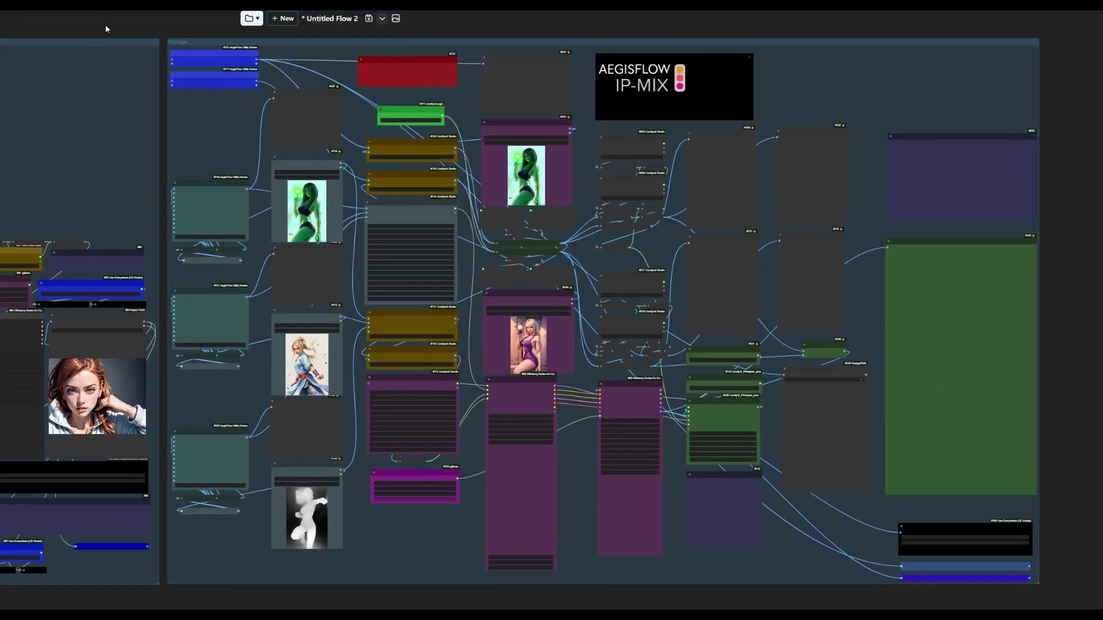
mouse_move(105, 24)
mouse_down()
mouse_move(119, 26)
mouse_move(110, 23)
mouse_up()
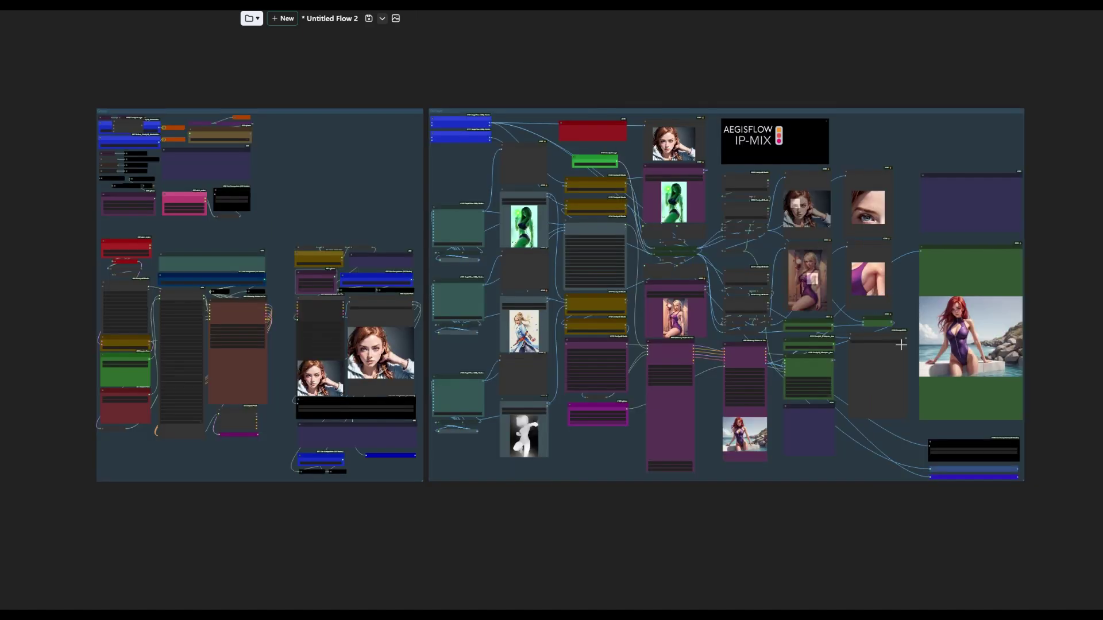
scroll(819, 278, up, 10)
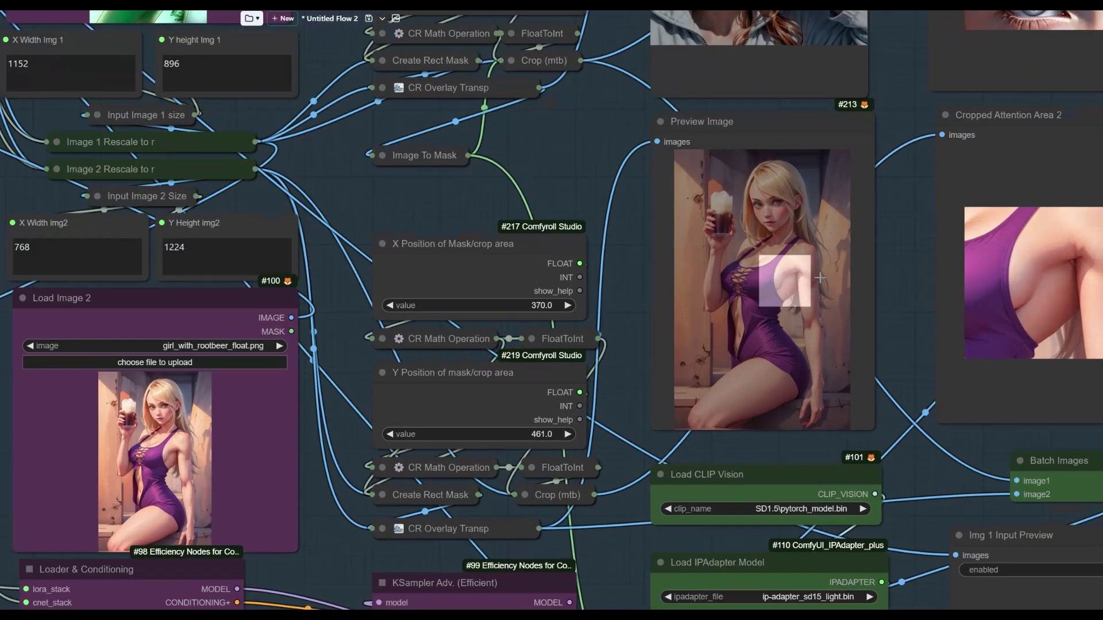
drag(902, 190, 906, 366)
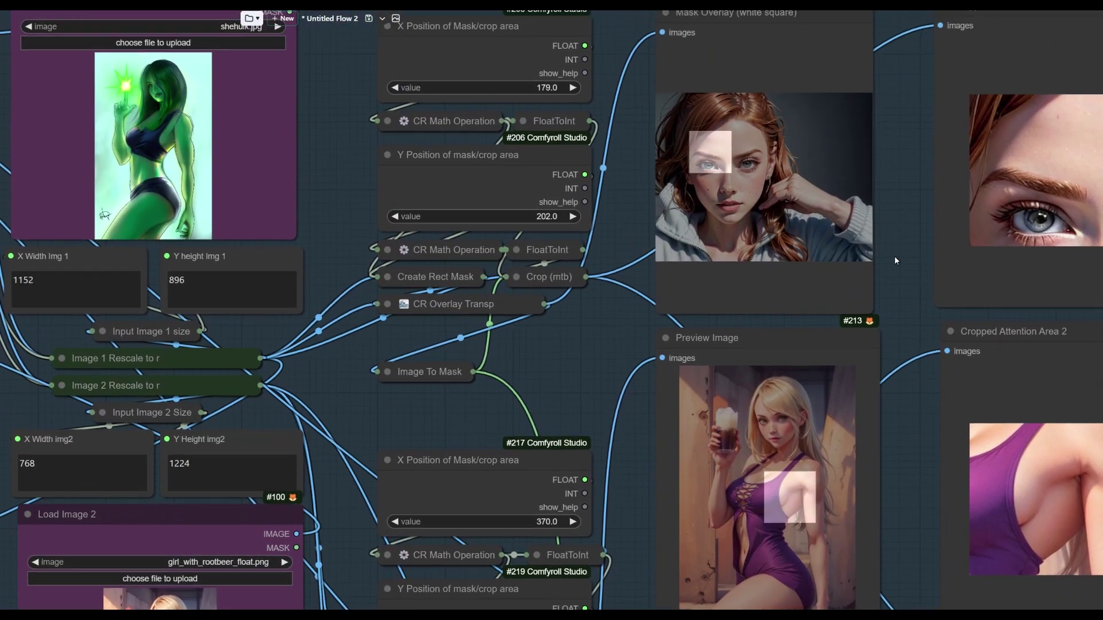
drag(895, 260, 892, 323)
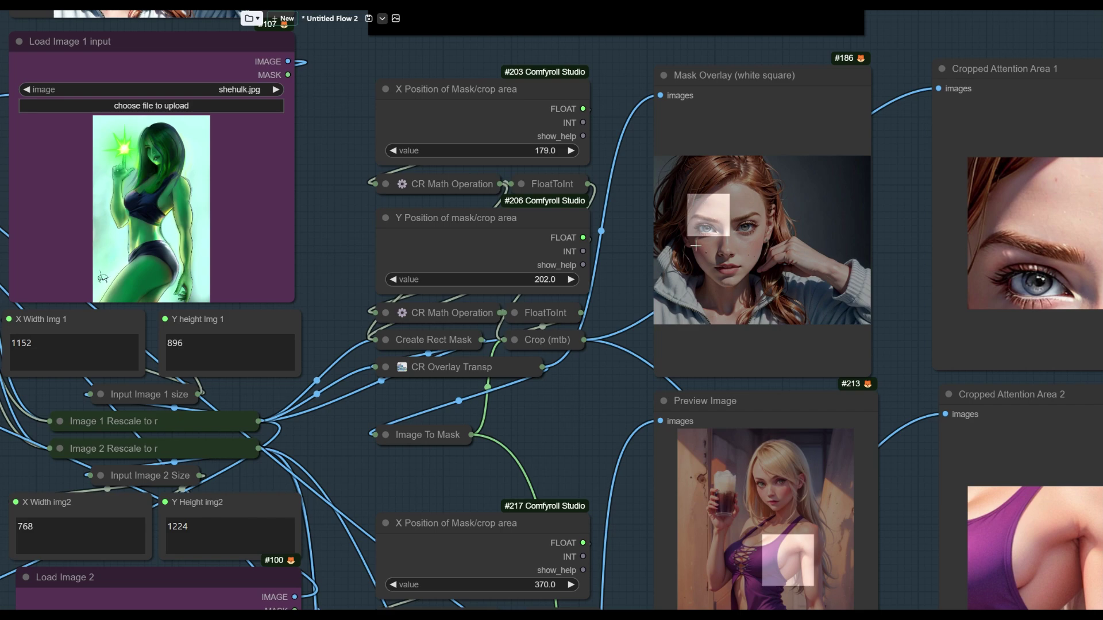
scroll(801, 482, down, 4)
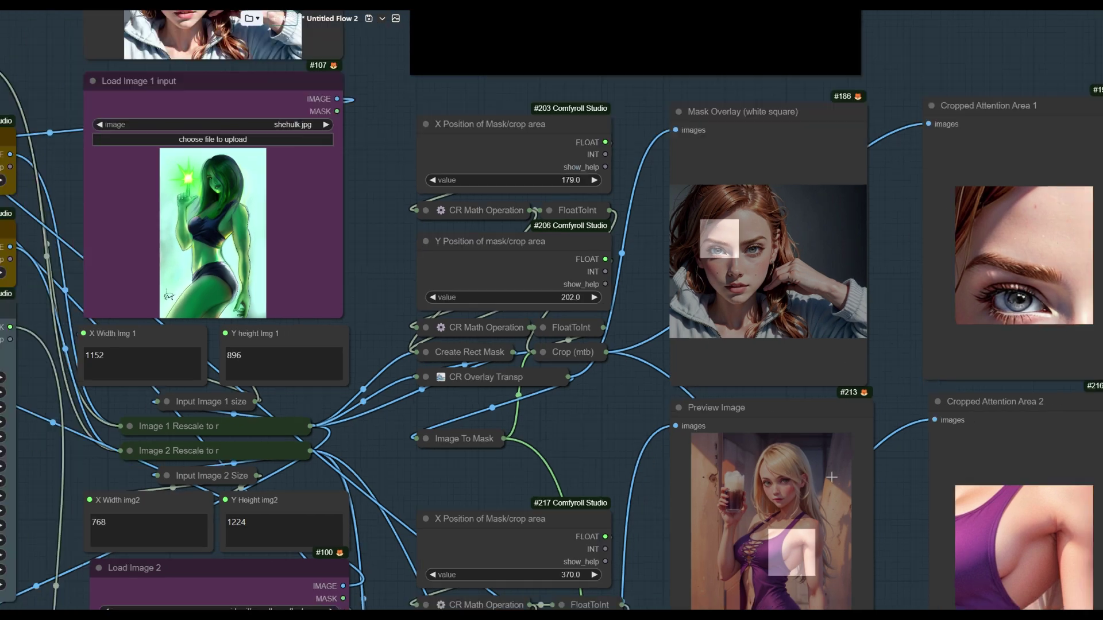
drag(888, 547, 824, 359)
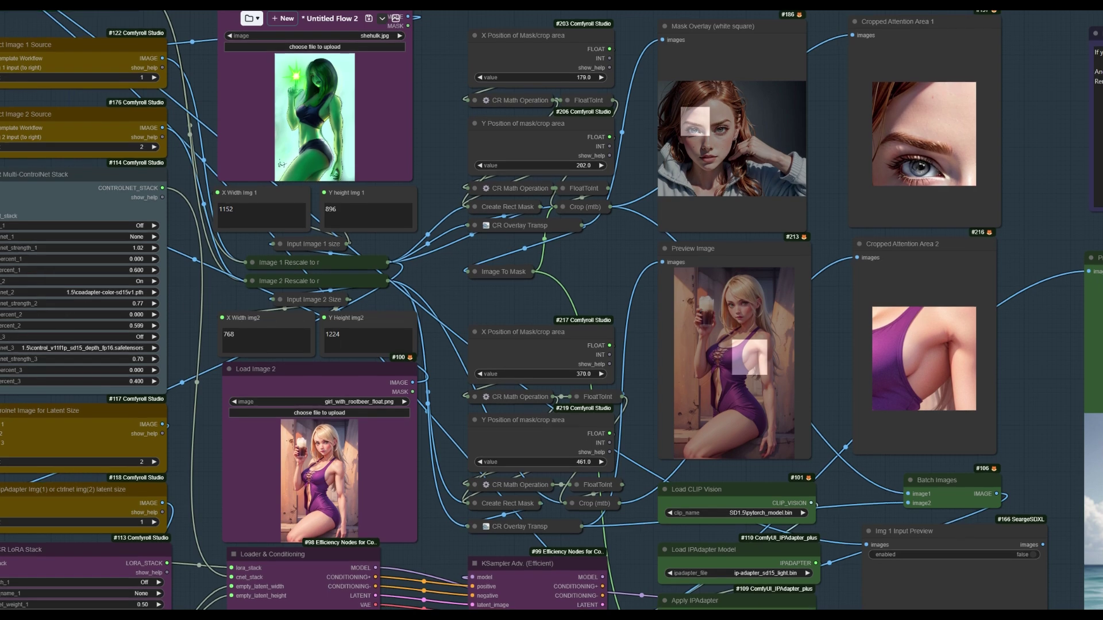
drag(35, 453, 521, 324)
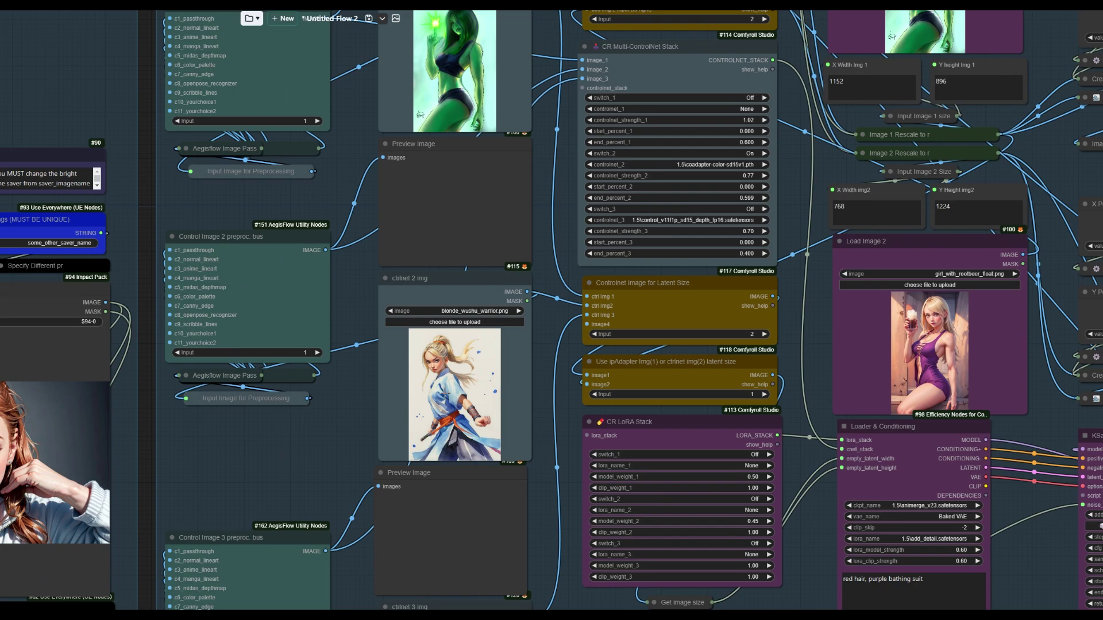
drag(557, 312, 17, 319)
scroll(574, 345, down, 3)
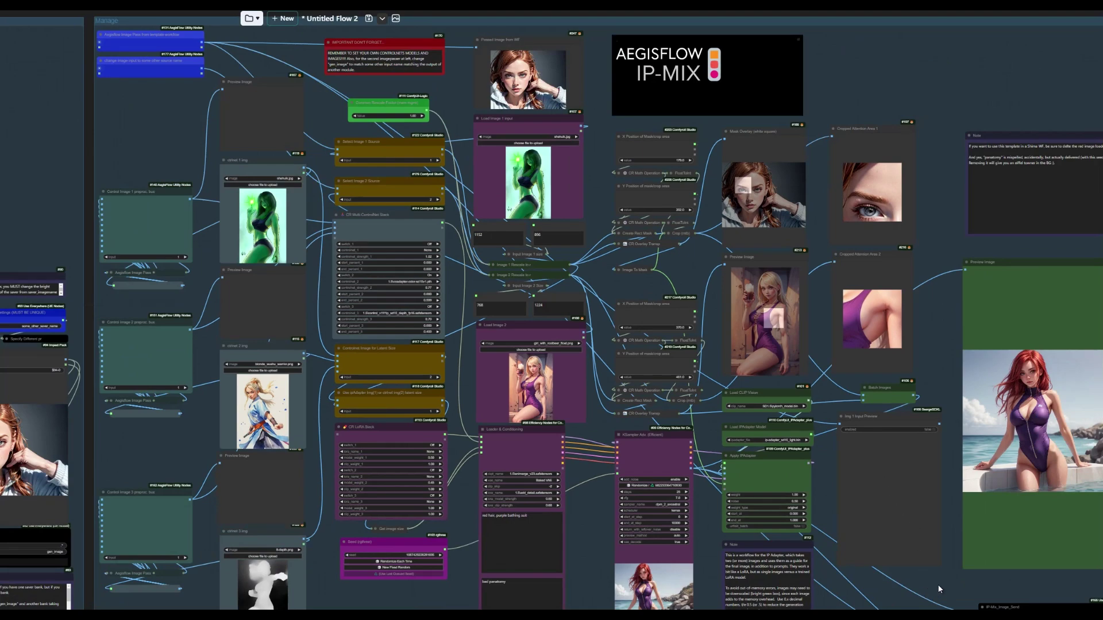
drag(938, 584, 442, 508)
scroll(630, 351, up, 5)
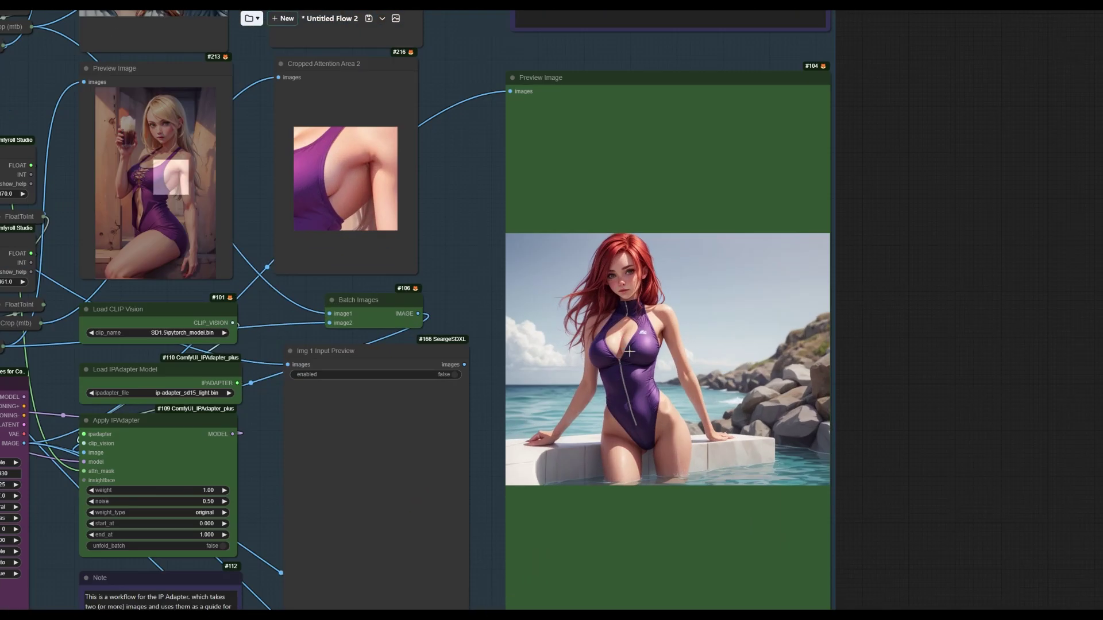
scroll(630, 352, up, 3)
scroll(644, 362, down, 2)
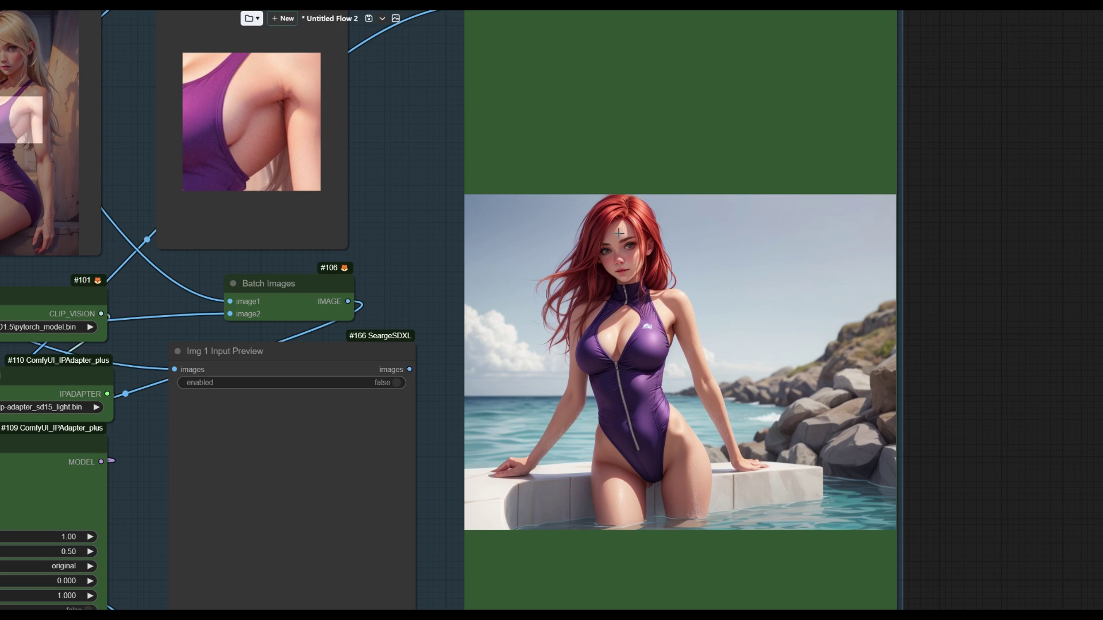
scroll(201, 485, down, 5)
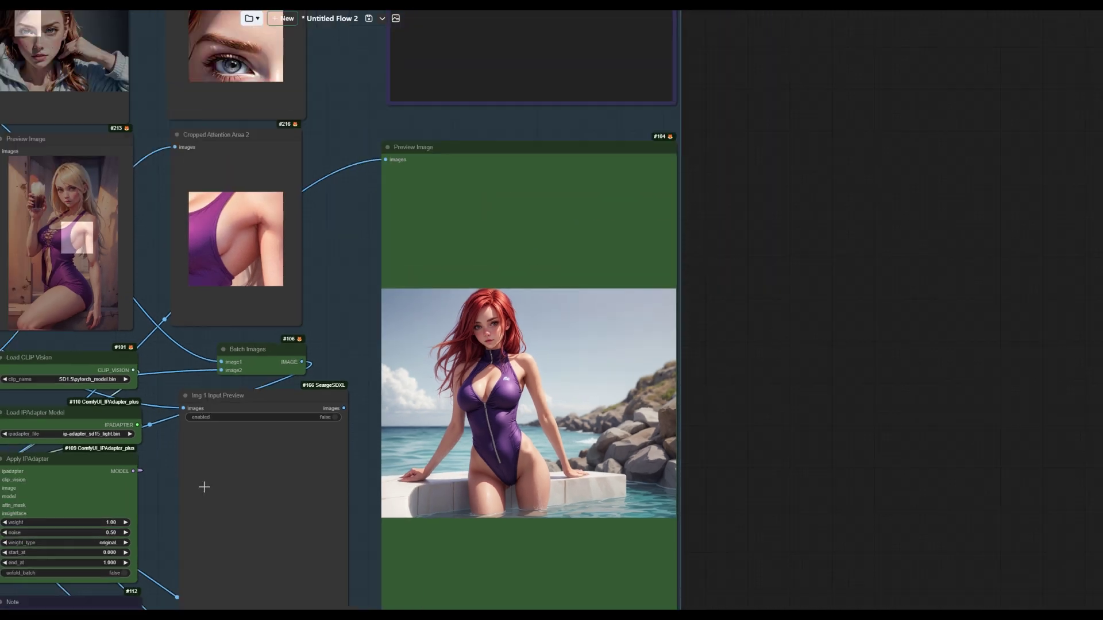
drag(157, 547, 654, 347)
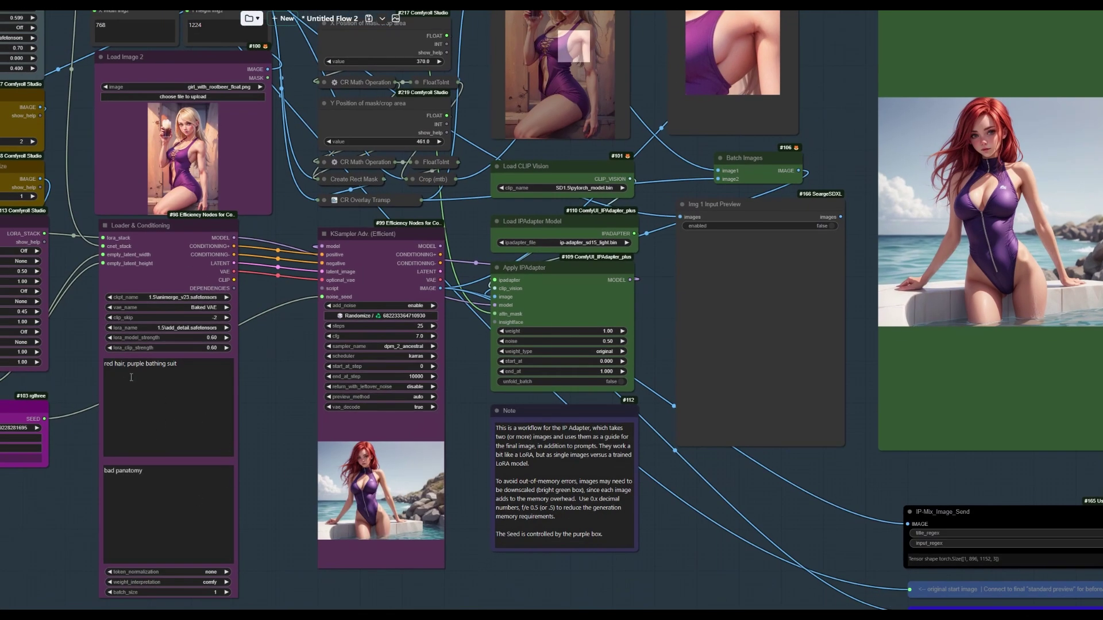
drag(298, 341, 335, 482)
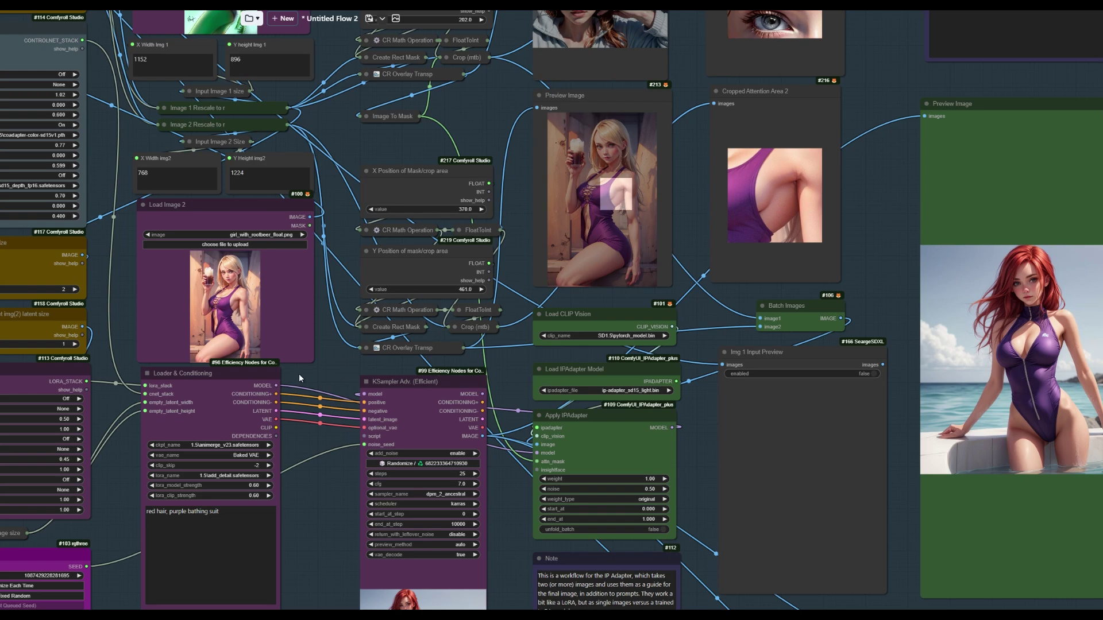
drag(299, 374, 902, 398)
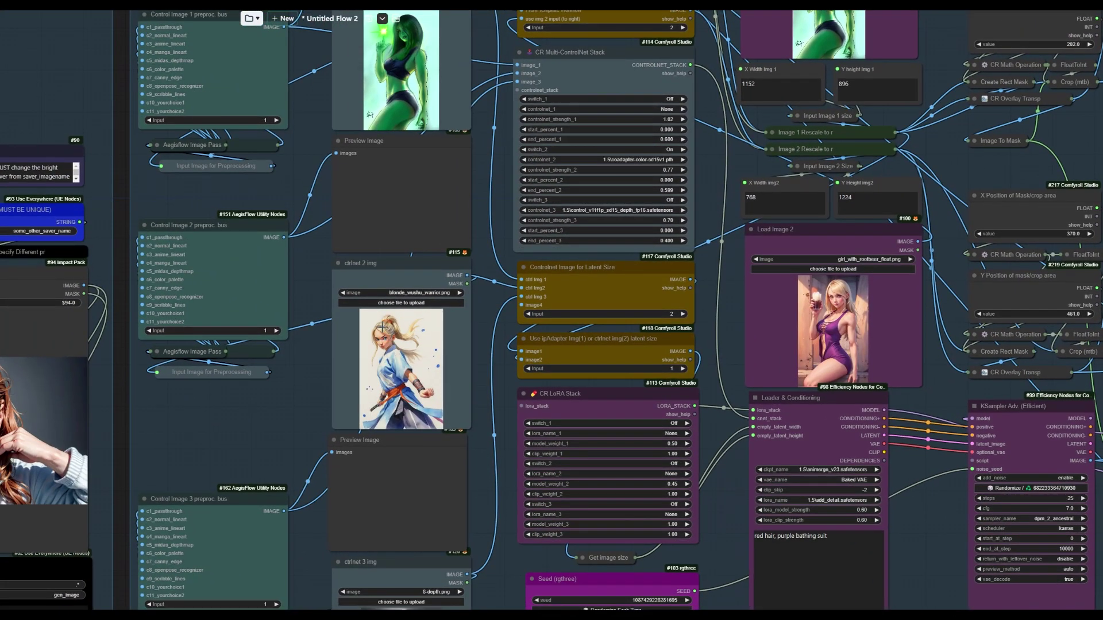
scroll(573, 394, down, 5)
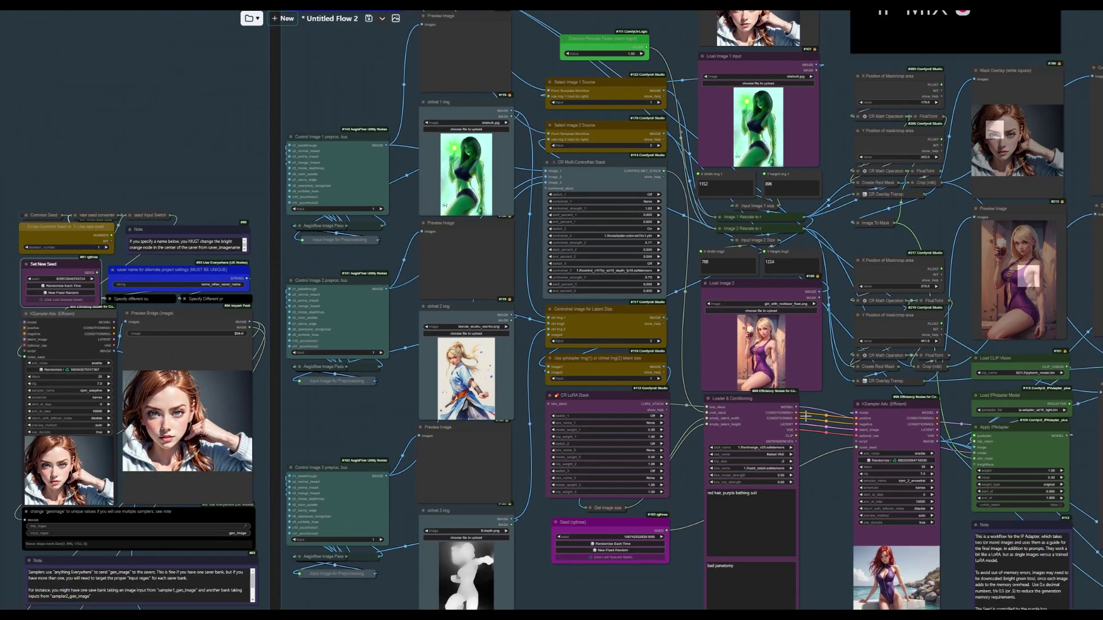
scroll(818, 490, up, 2)
scroll(505, 401, up, 1)
scroll(588, 328, up, 8)
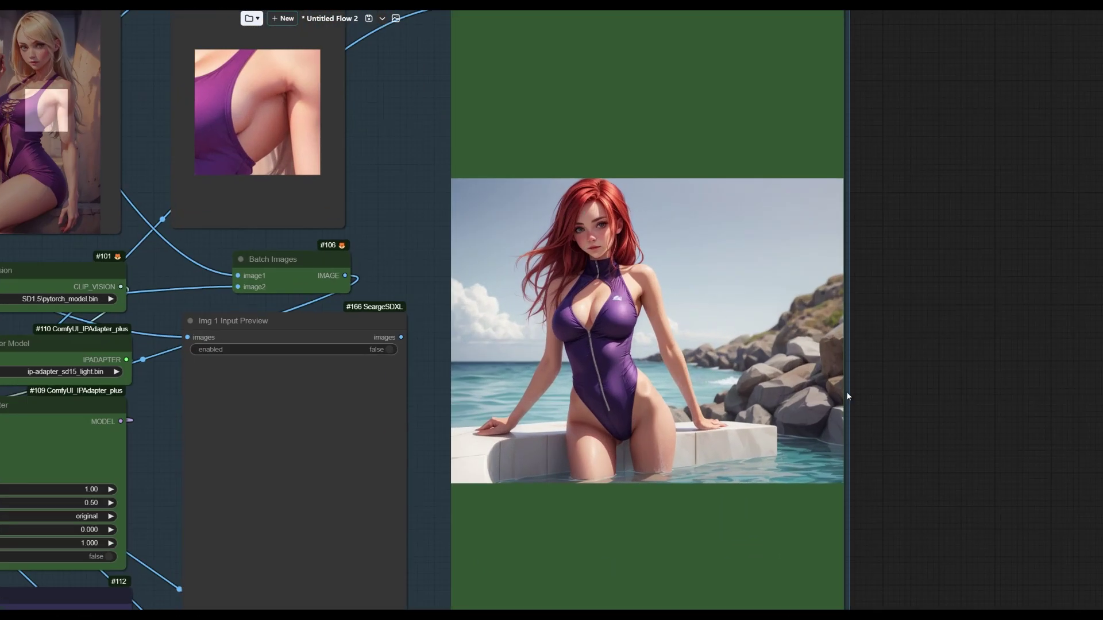
scroll(756, 331, down, 3)
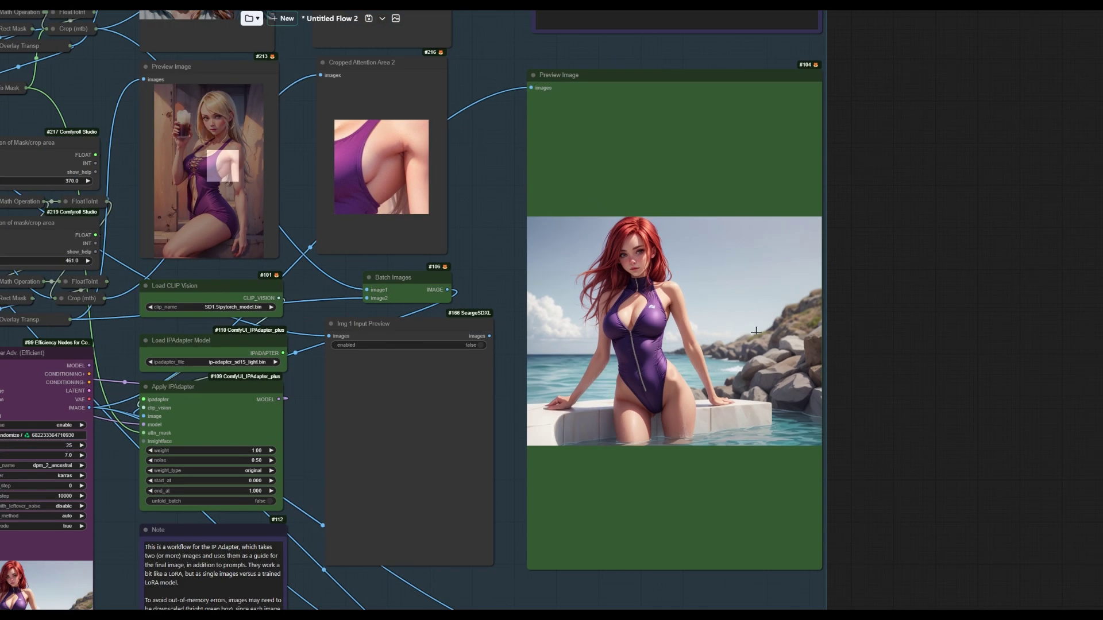
scroll(756, 332, down, 1)
scroll(745, 269, down, 5)
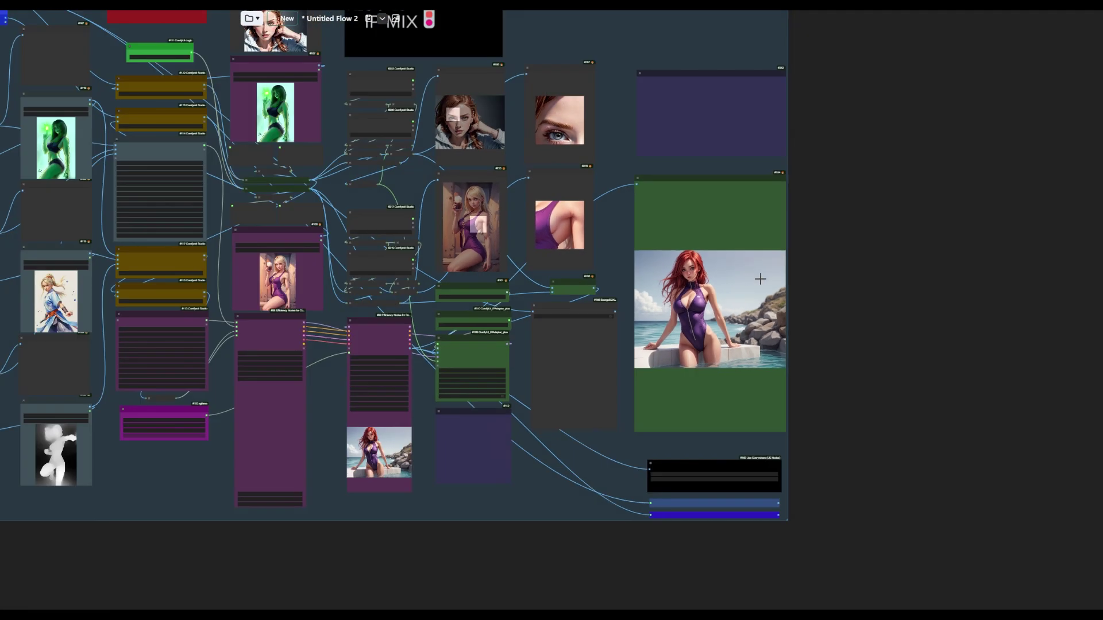
drag(878, 205, 980, 232)
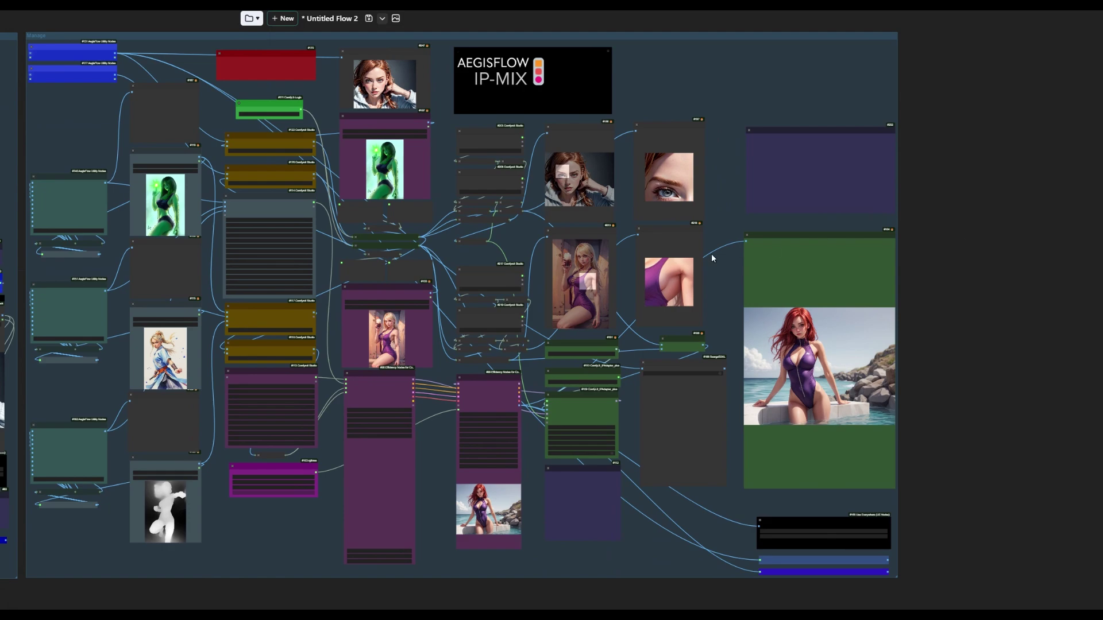
scroll(507, 173, up, 5)
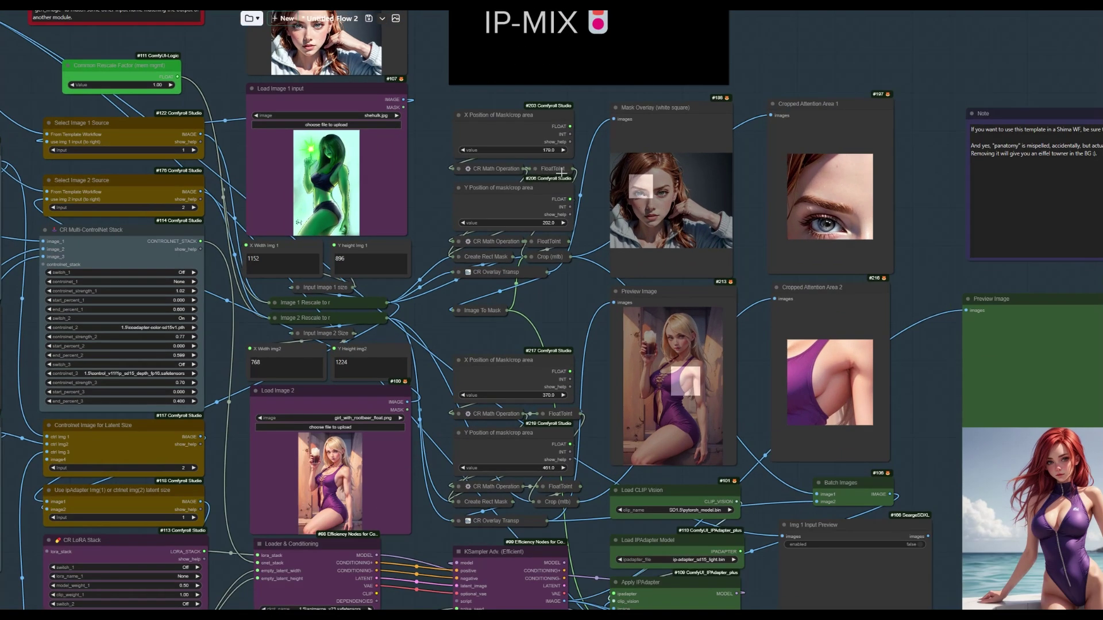
scroll(562, 172, up, 5)
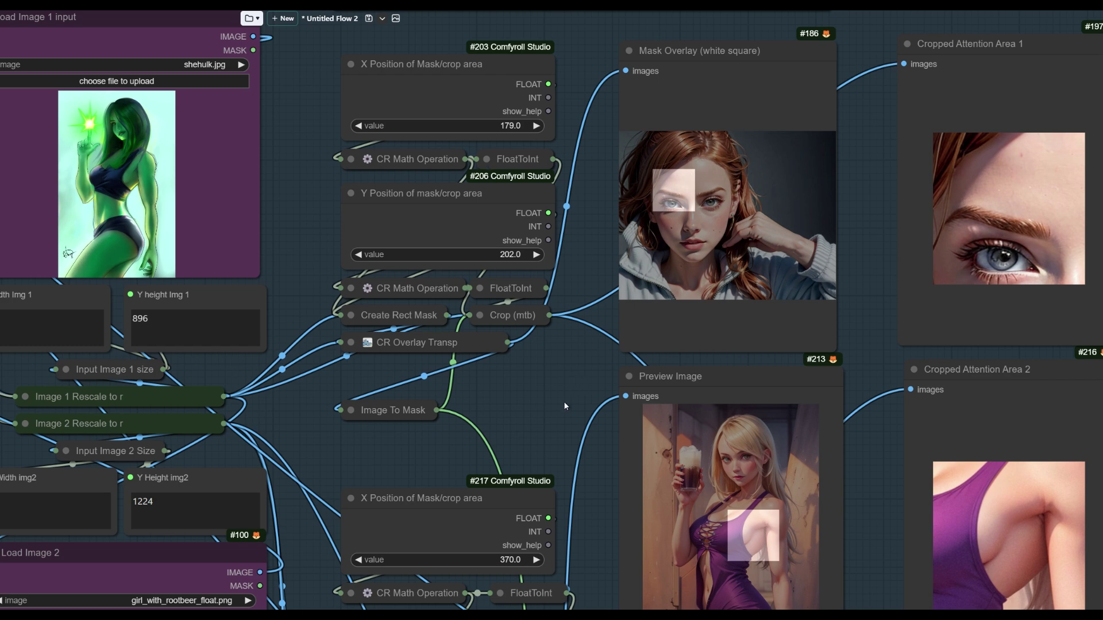
drag(565, 405, 582, 273)
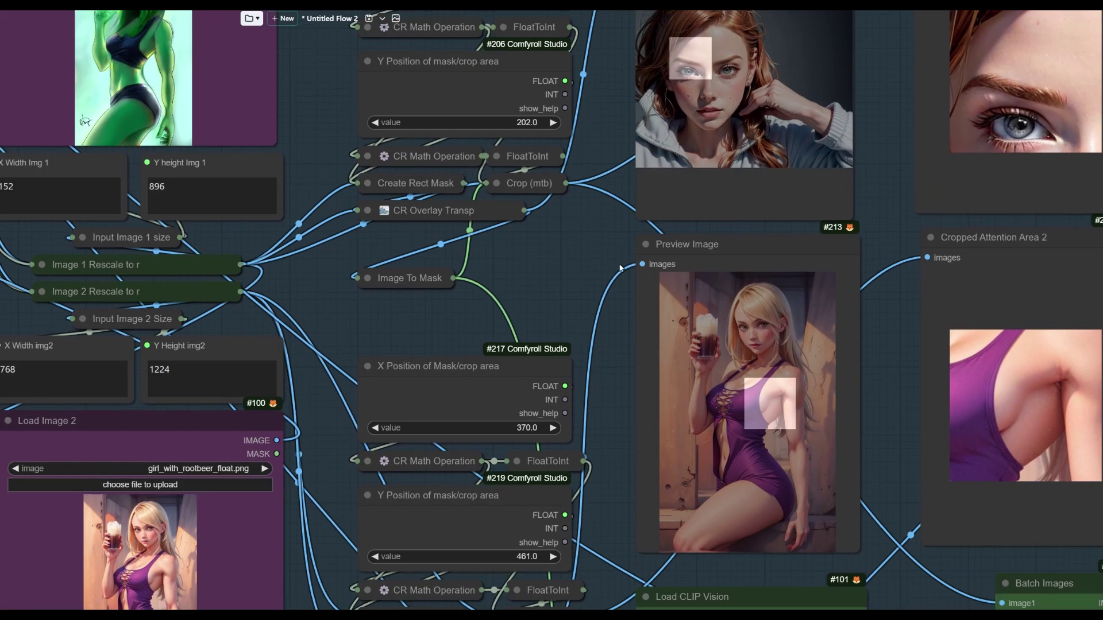
drag(591, 229, 606, 310)
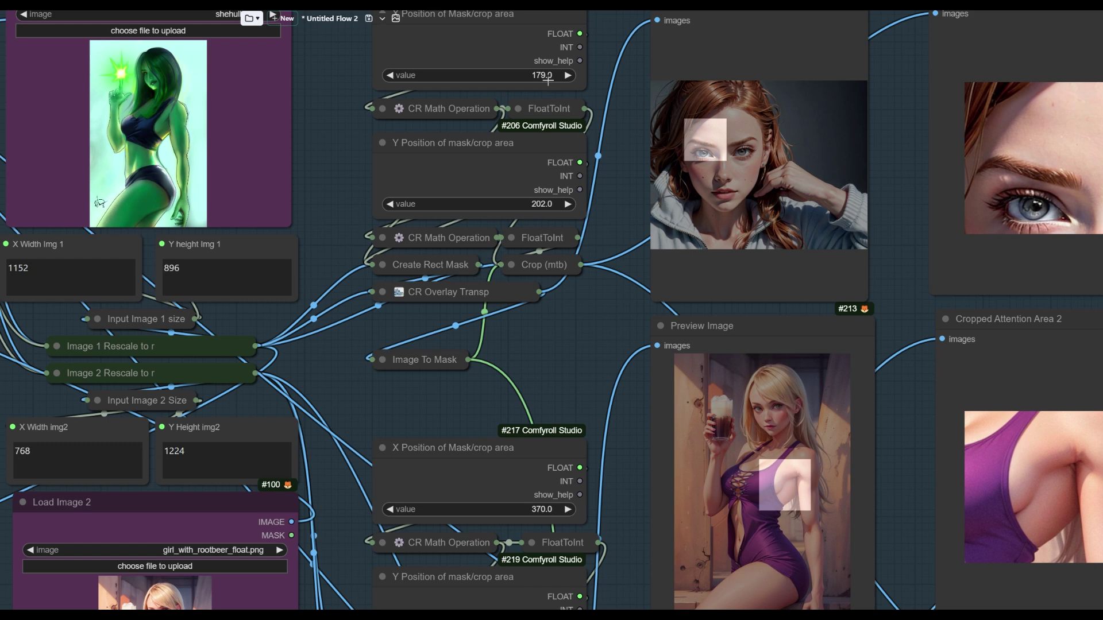
Set the first Mask/crop area X Position to 95.5 and review the new swimsuit render
drag(547, 77, 464, 85)
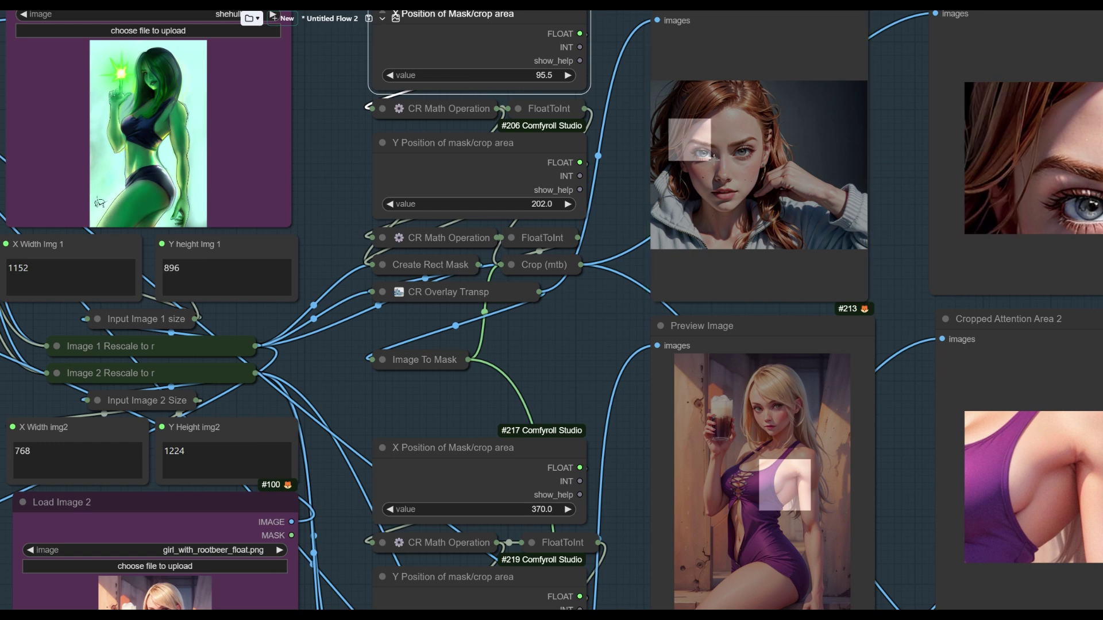
scroll(882, 393, down, 3)
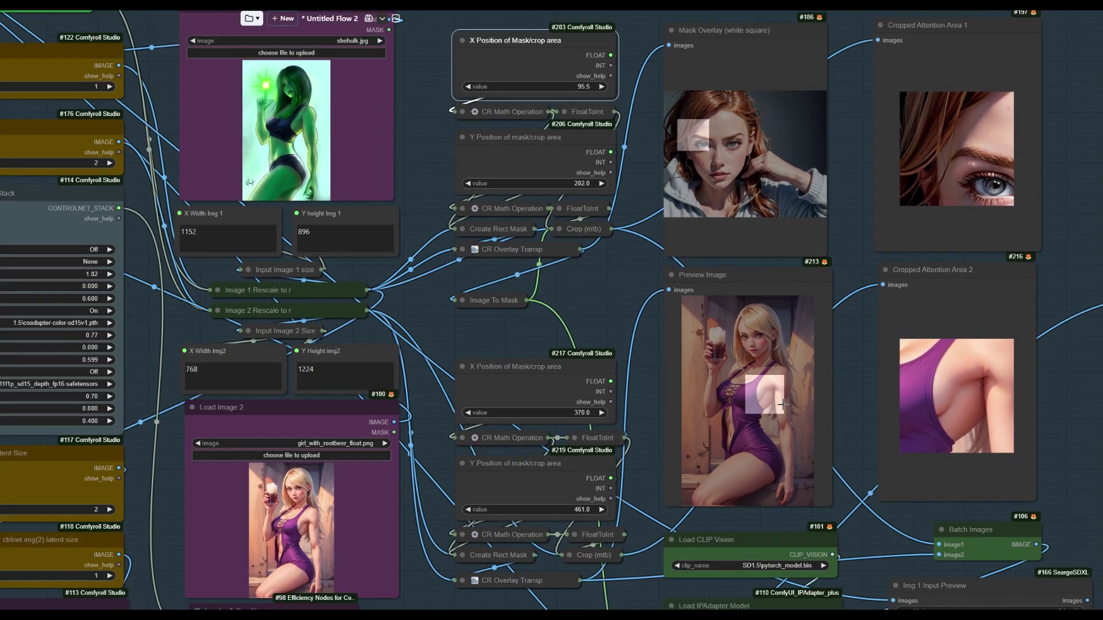
scroll(848, 463, down, 3)
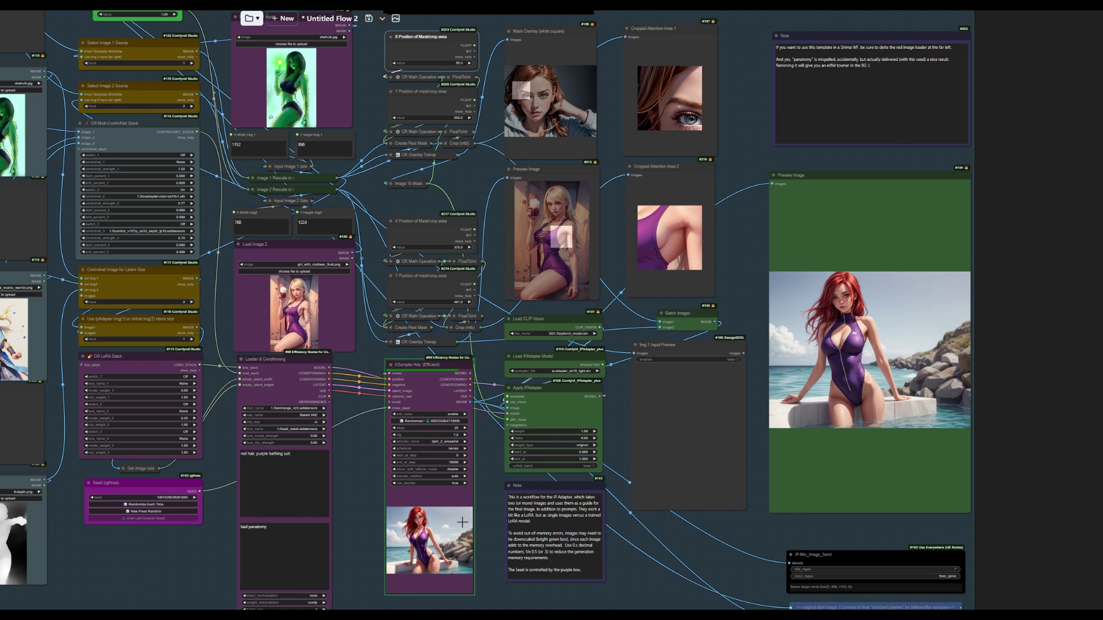
scroll(880, 377, up, 5)
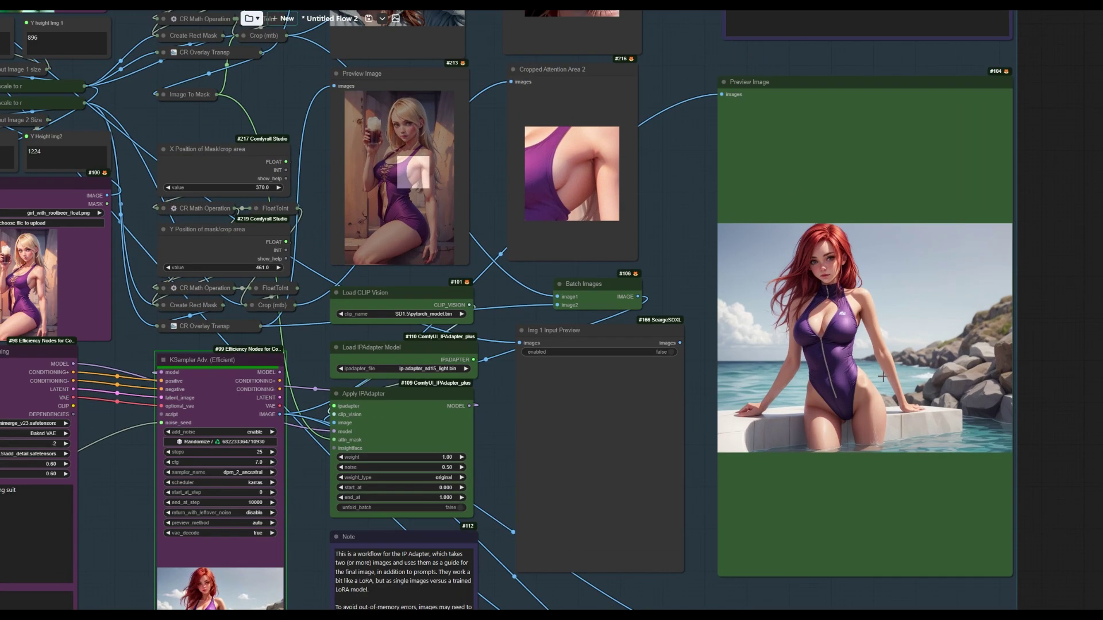
drag(613, 272, 273, 259)
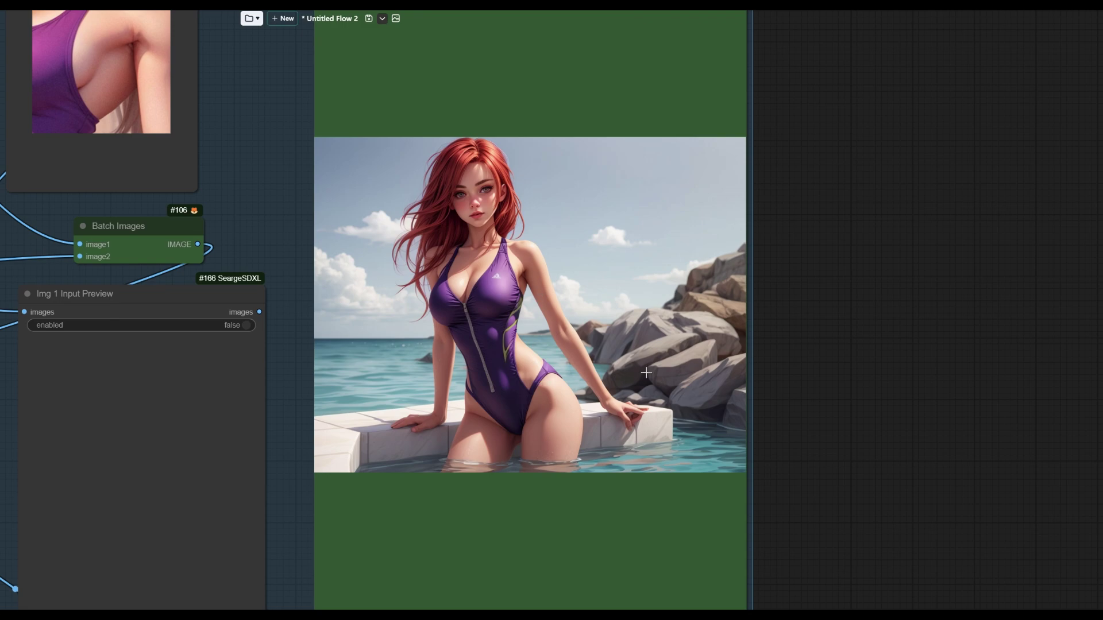
scroll(834, 341, down, 5)
scroll(708, 339, down, 2)
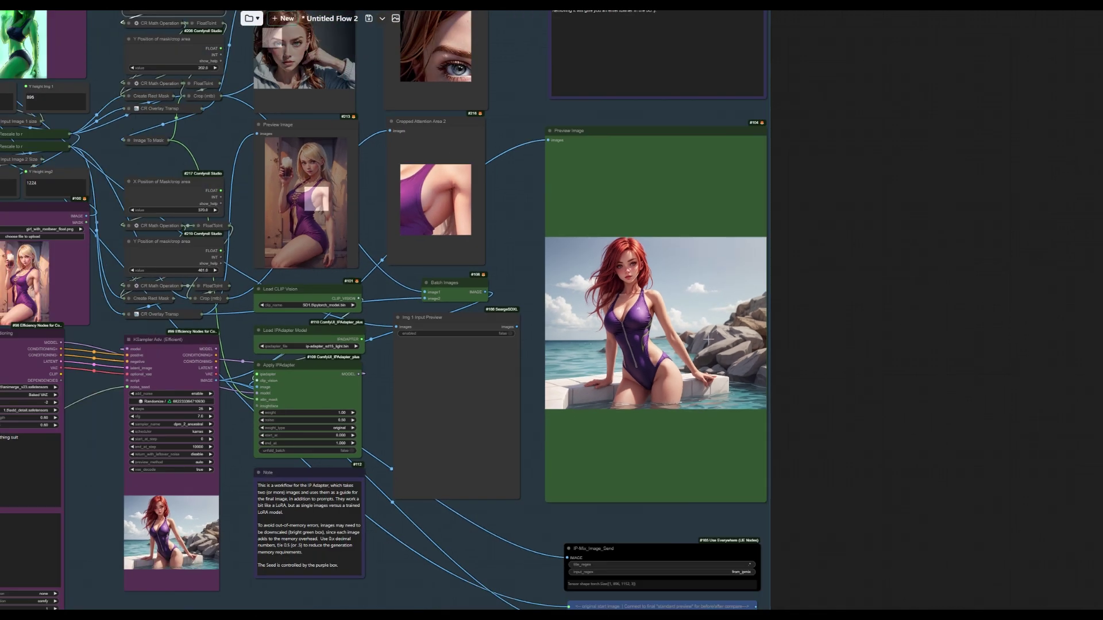
scroll(532, 405, down, 4)
drag(717, 268, 1024, 290)
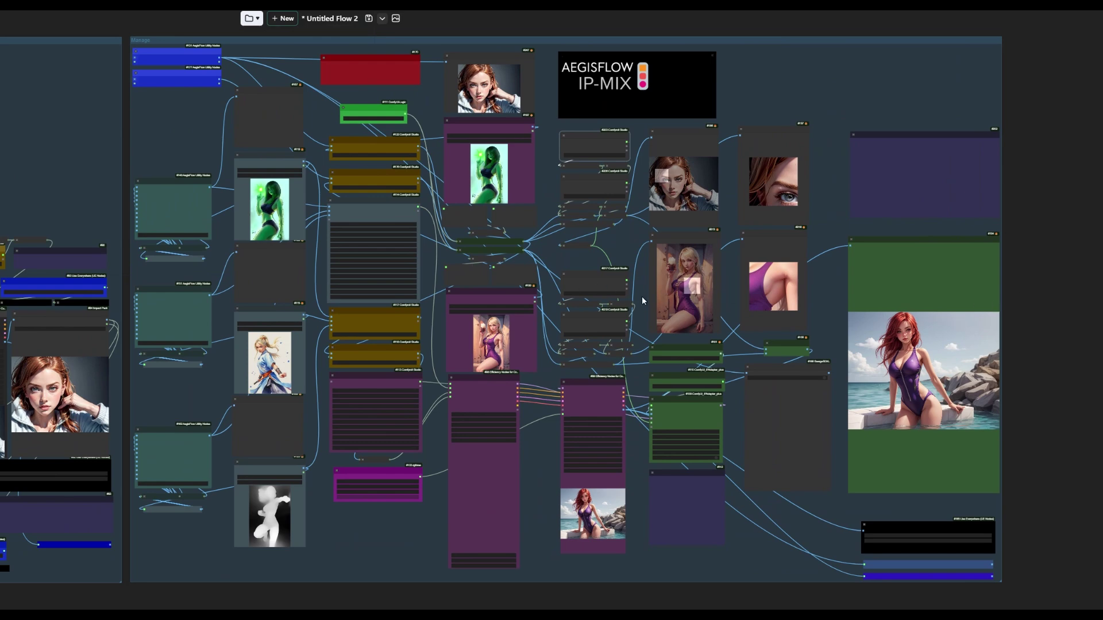
scroll(575, 397, down, 4)
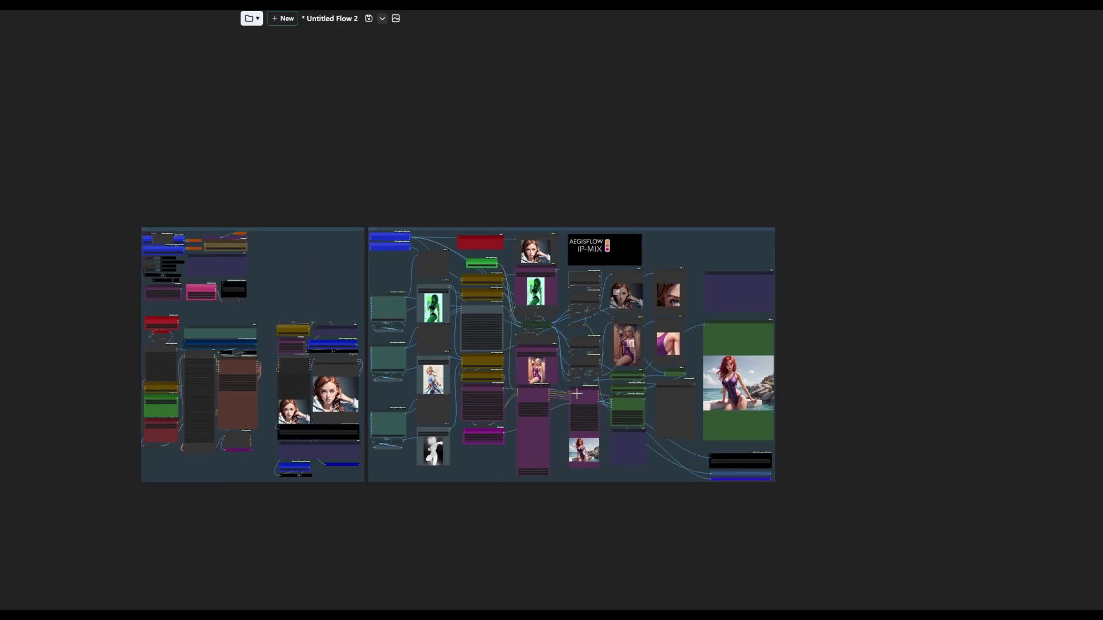
scroll(787, 481, up, 3)
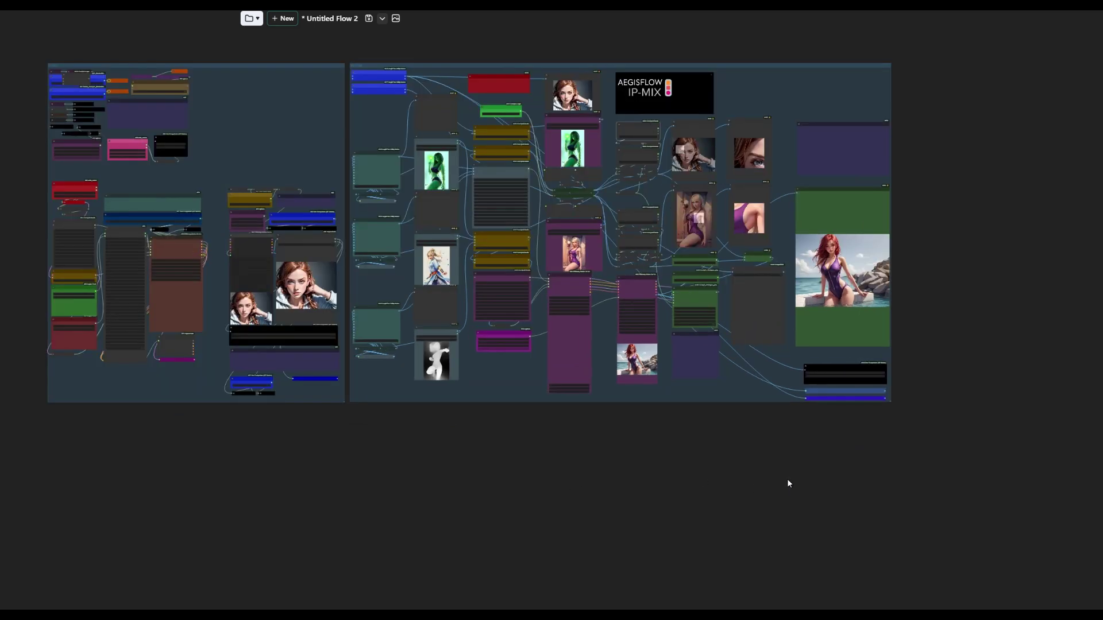
scroll(788, 480, down, 2)
drag(657, 490, 706, 516)
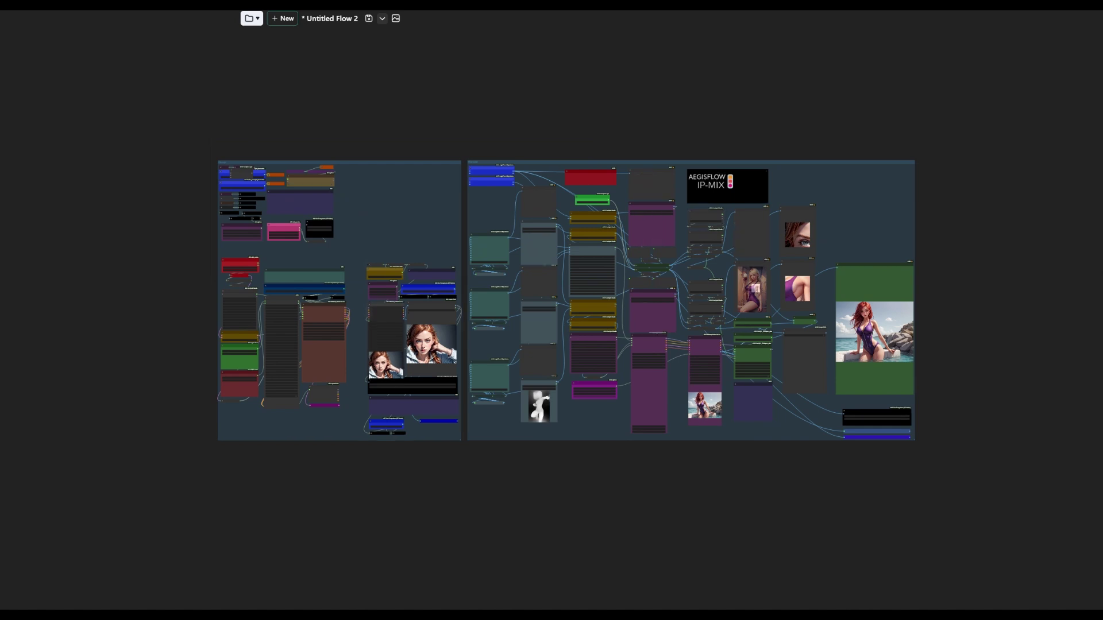
Shift both workflow groups slightly left and zoom into the left group
drag(1029, 363, 1012, 363)
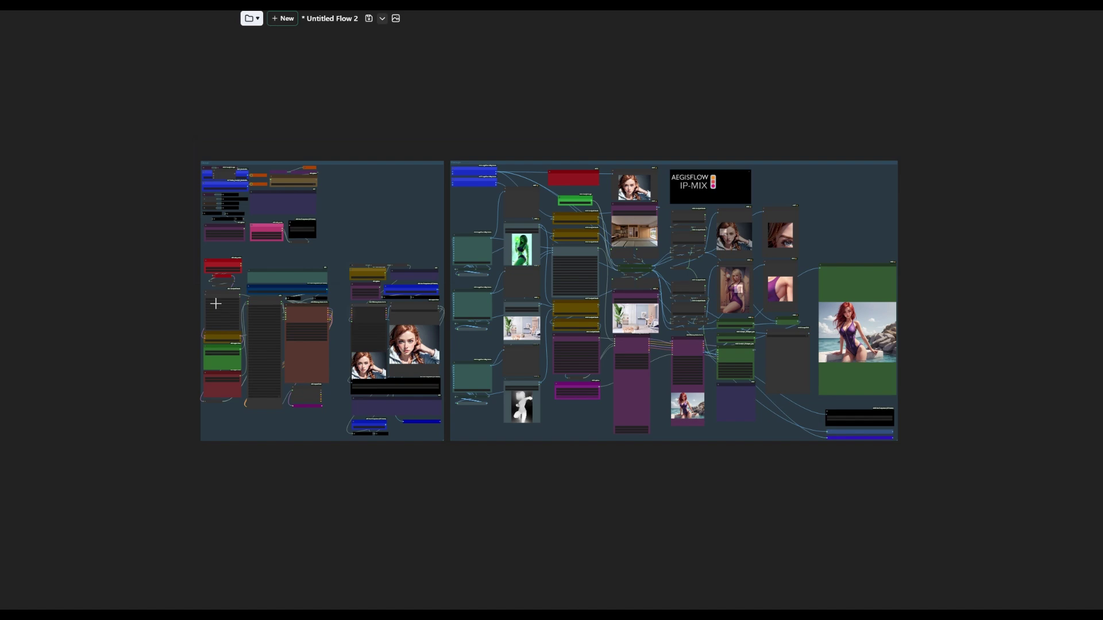
scroll(245, 305, up, 1)
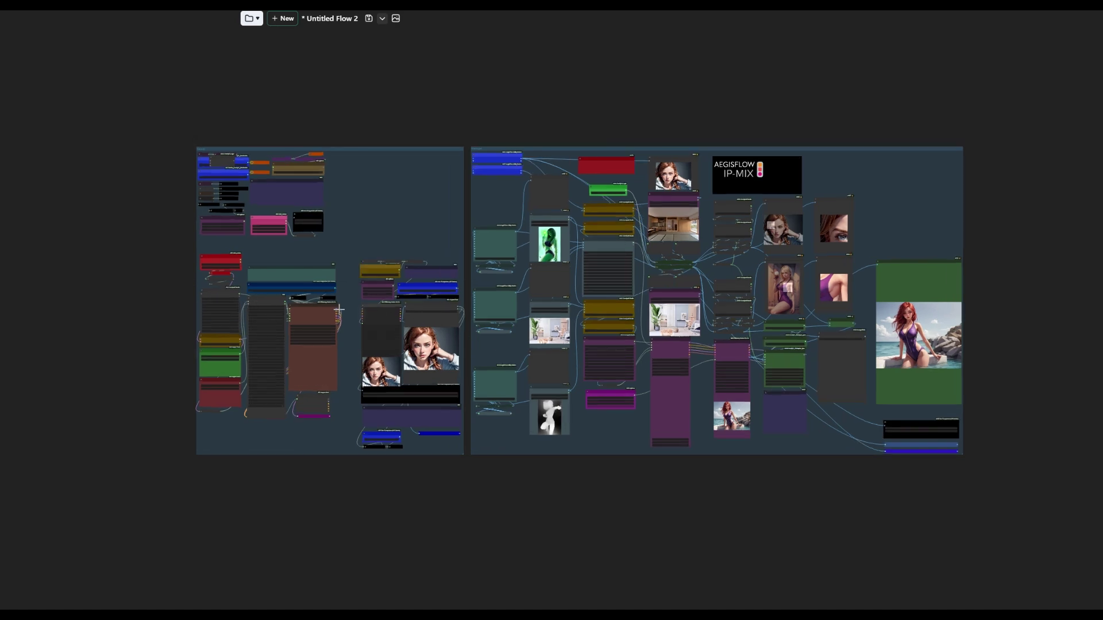
scroll(329, 309, up, 1)
scroll(372, 318, up, 1)
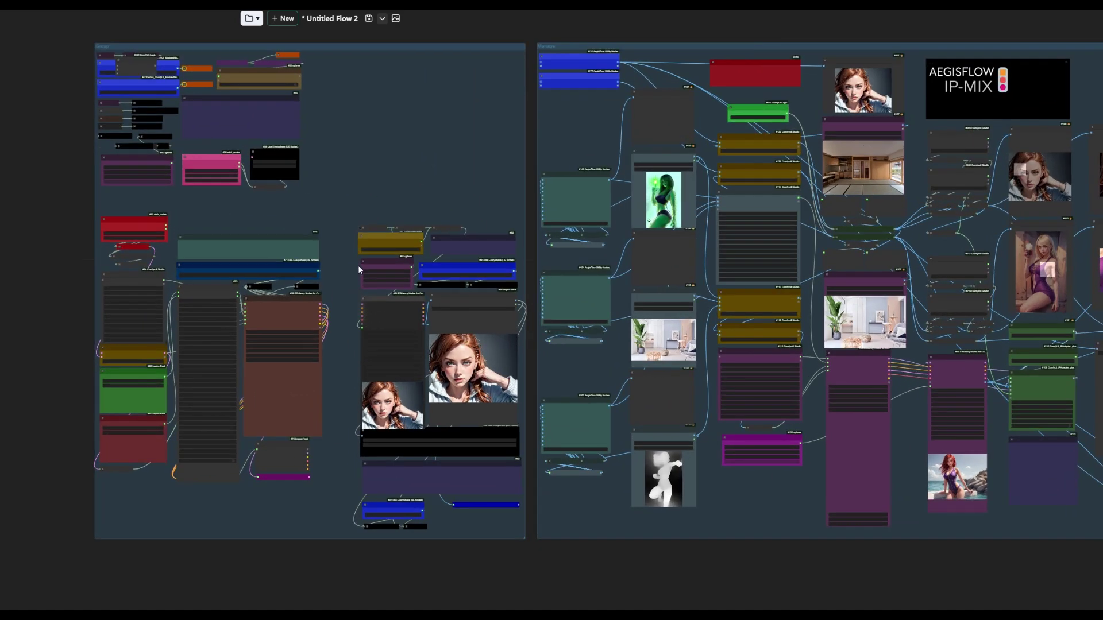
scroll(359, 265, up, 1)
scroll(321, 345, up, 10)
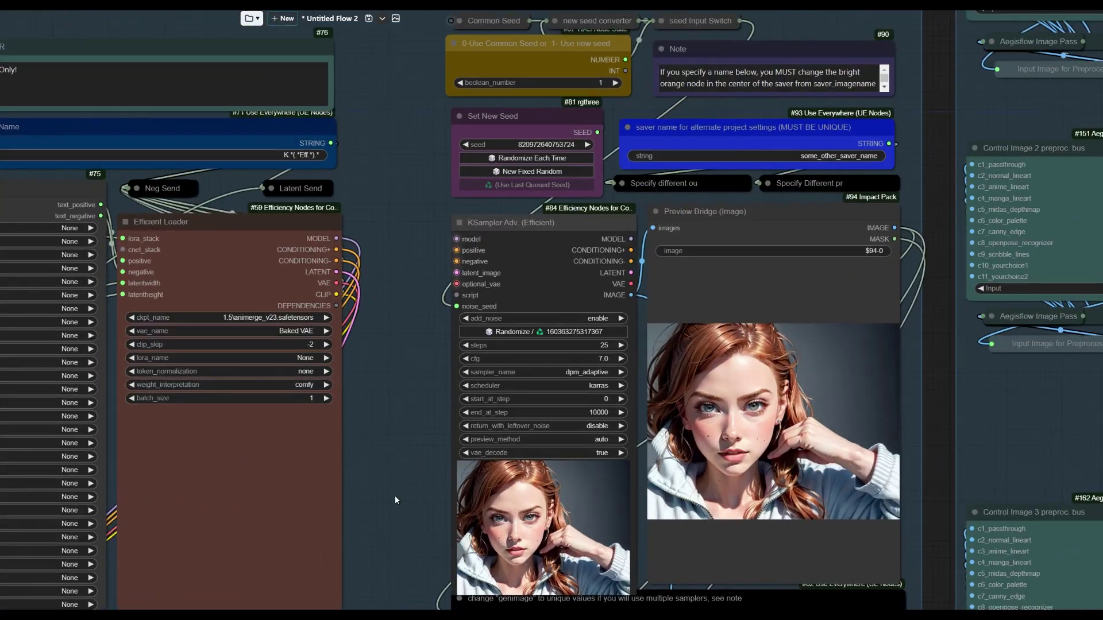
drag(394, 495, 894, 326)
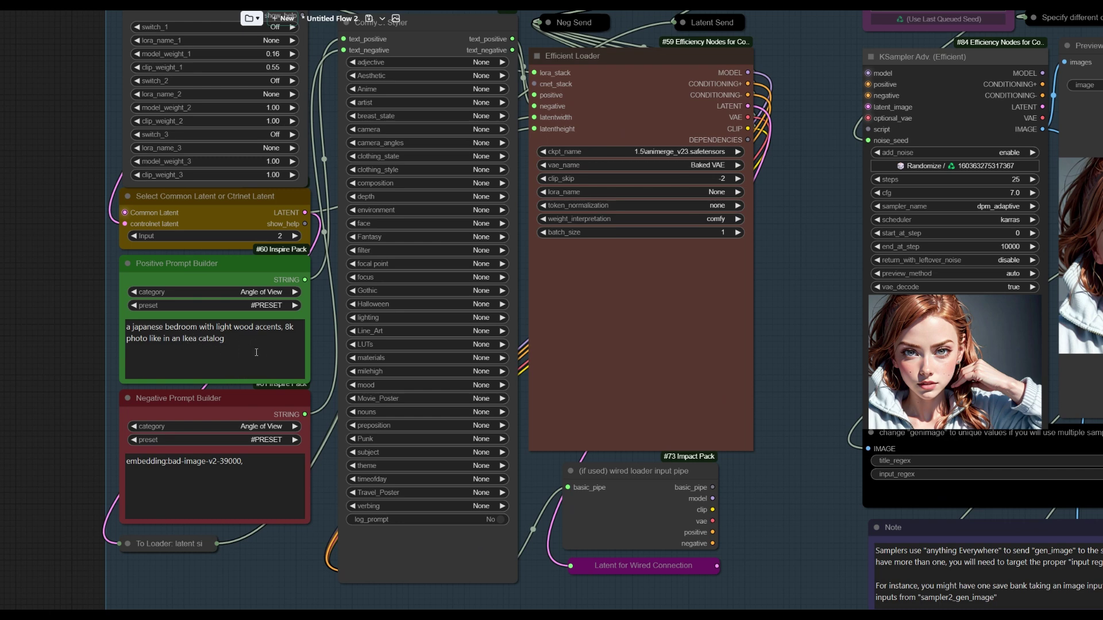
scroll(337, 353, down, 6)
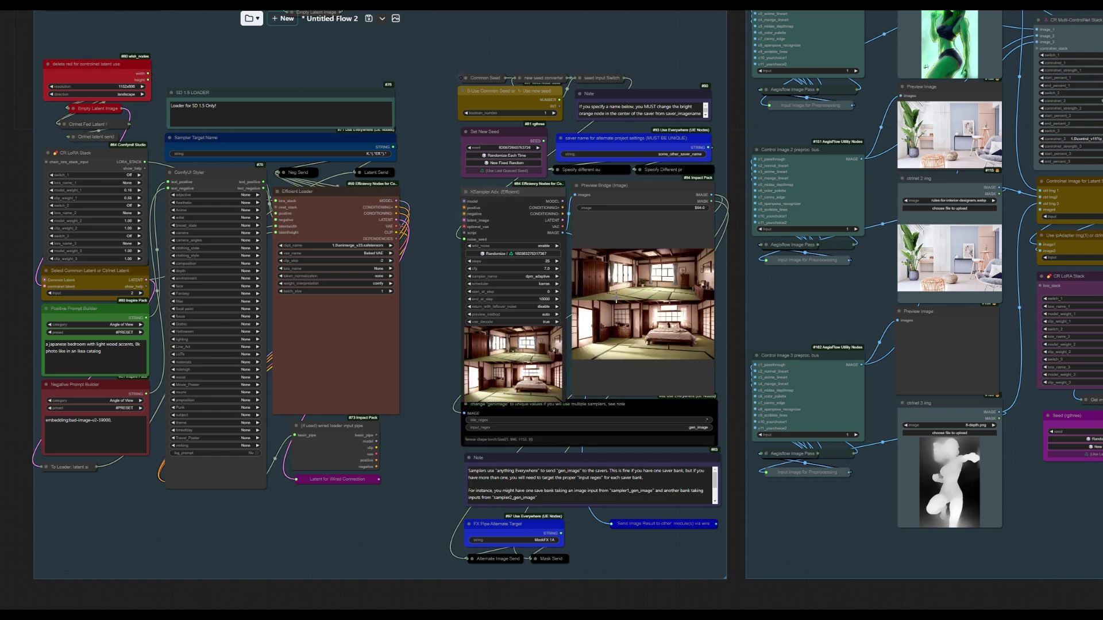
scroll(653, 361, down, 6)
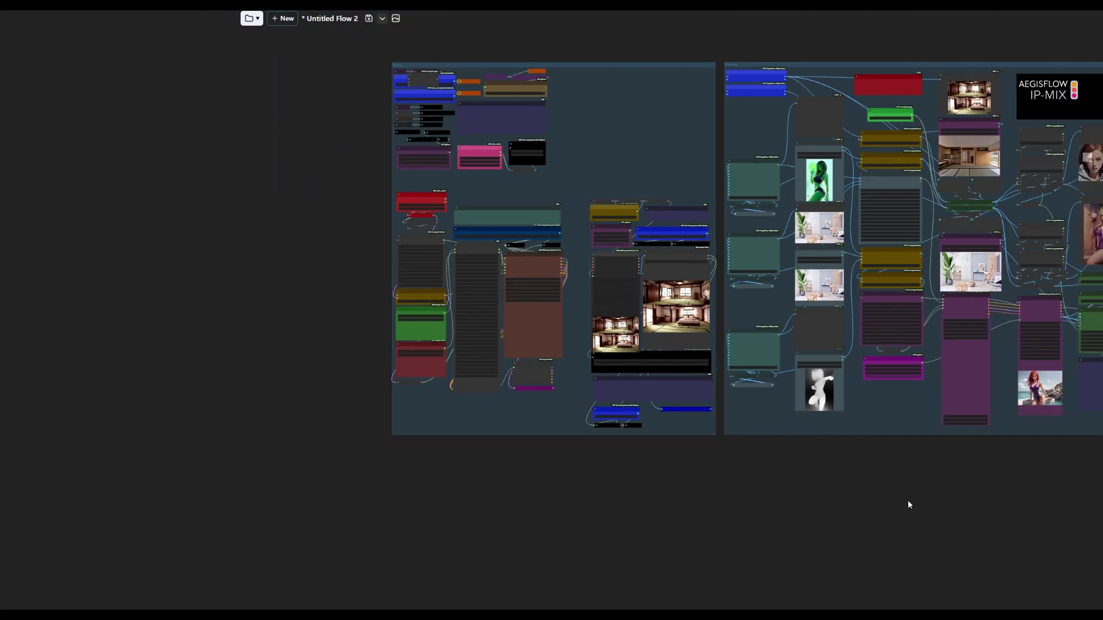
drag(907, 499, 606, 547)
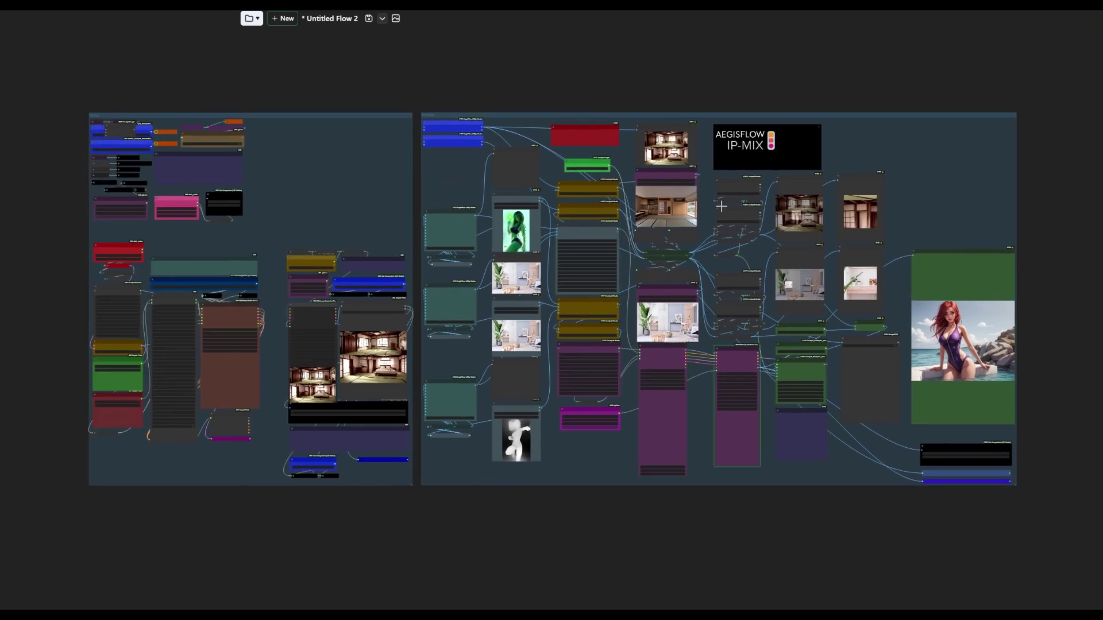
scroll(699, 221, up, 5)
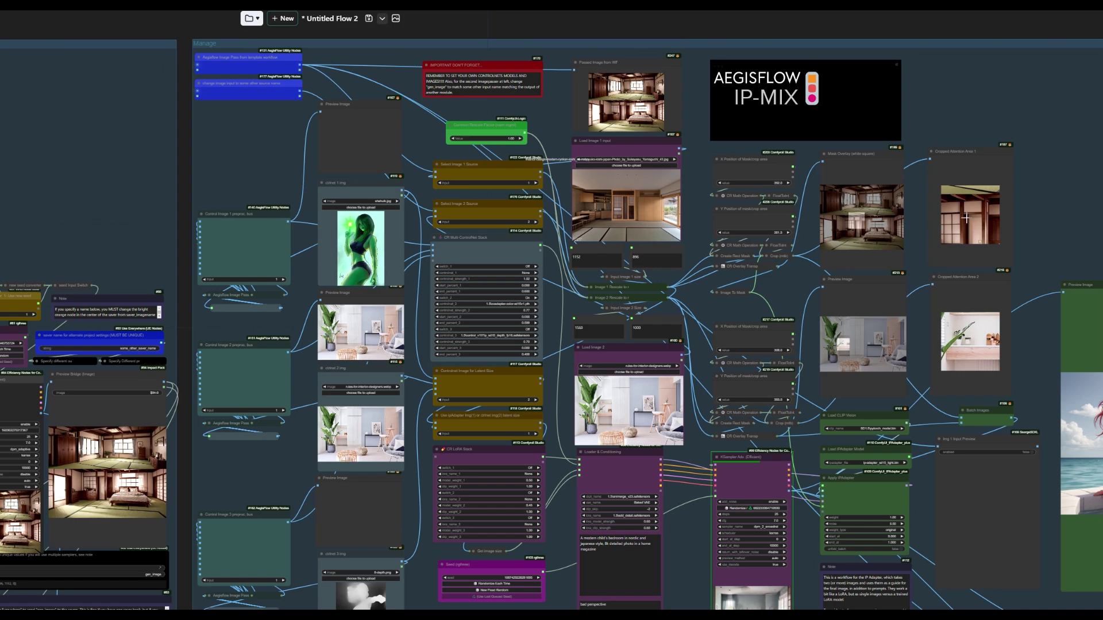
scroll(848, 384, down, 5)
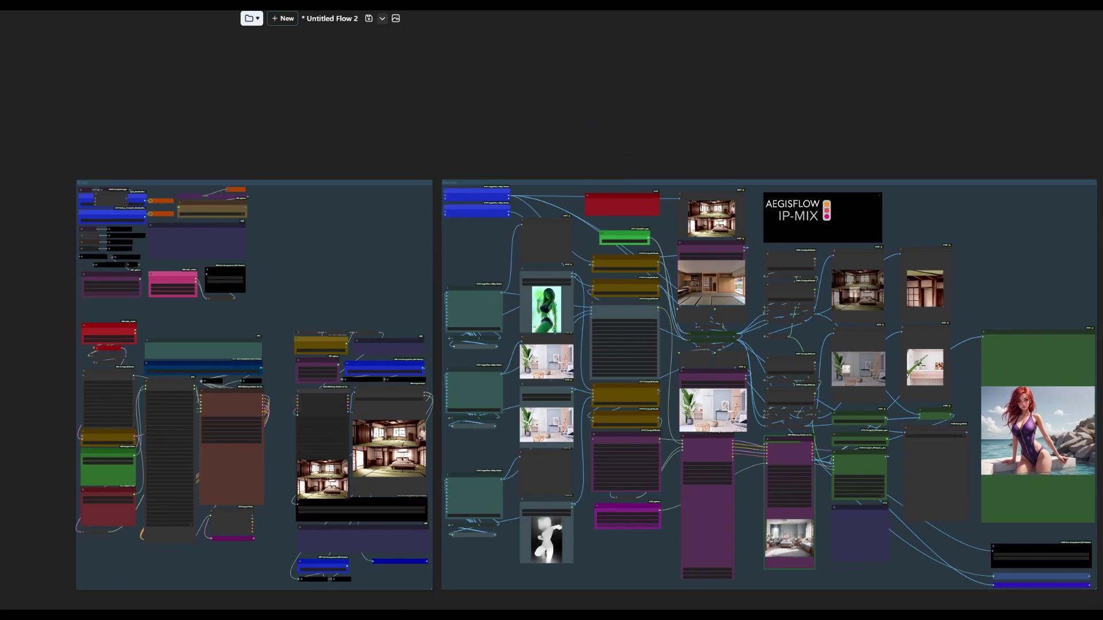
drag(819, 602, 871, 452)
scroll(805, 368, up, 9)
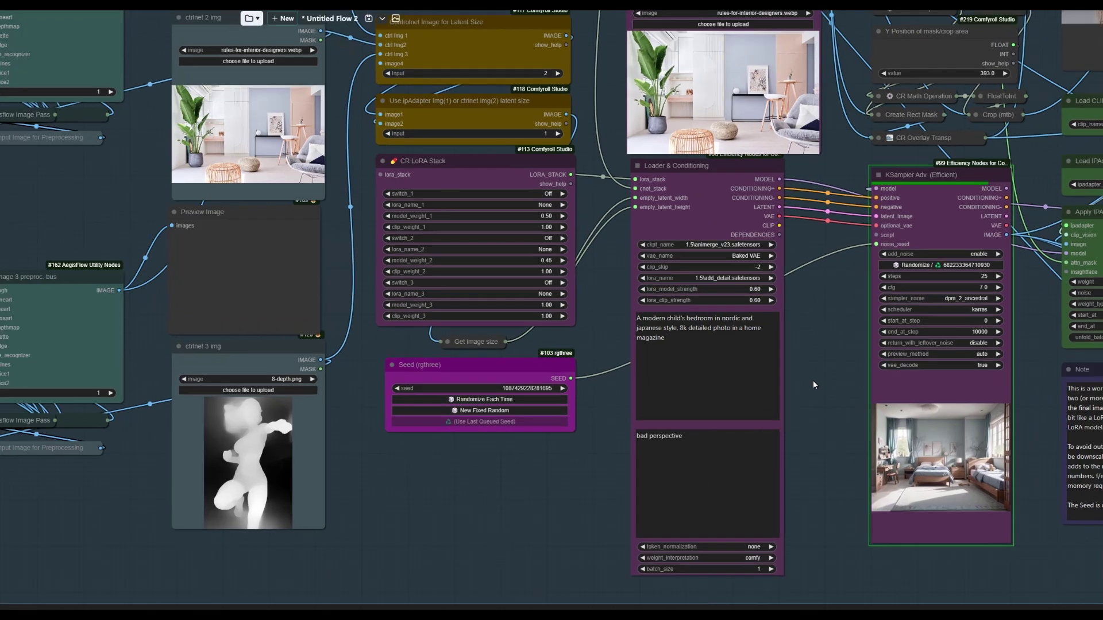
scroll(812, 384, up, 1)
drag(816, 415, 611, 368)
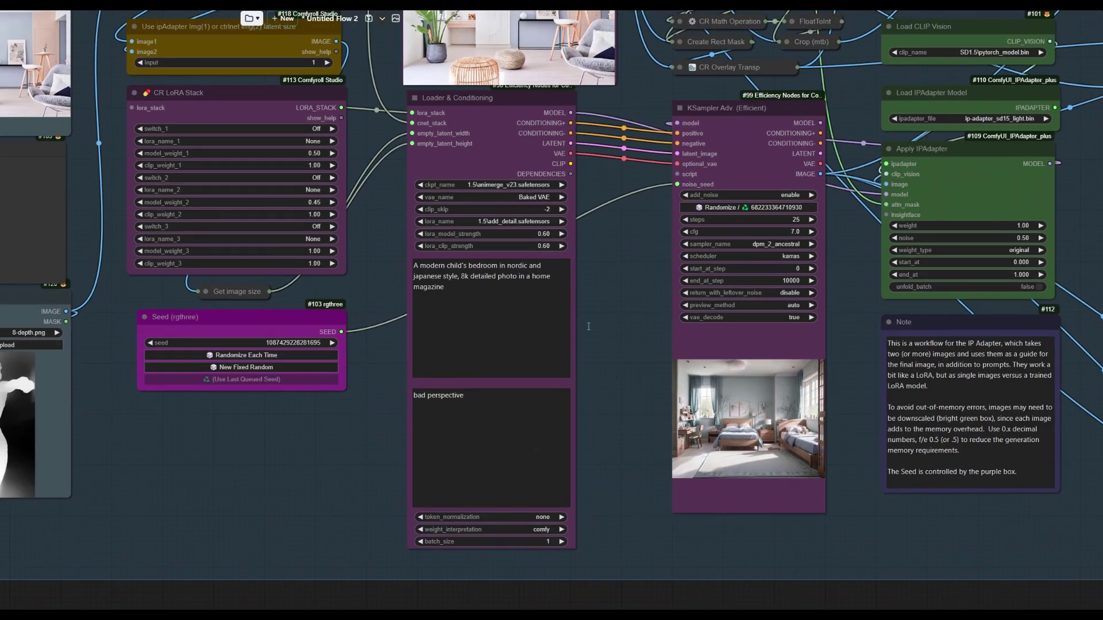
scroll(735, 448, up, 11)
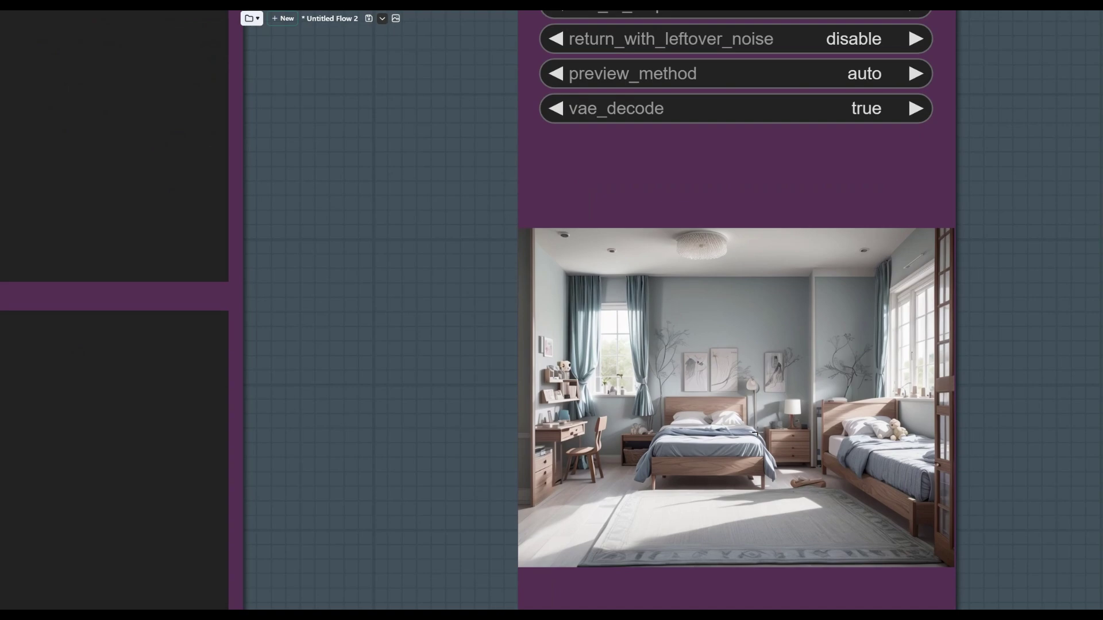
scroll(755, 430, down, 11)
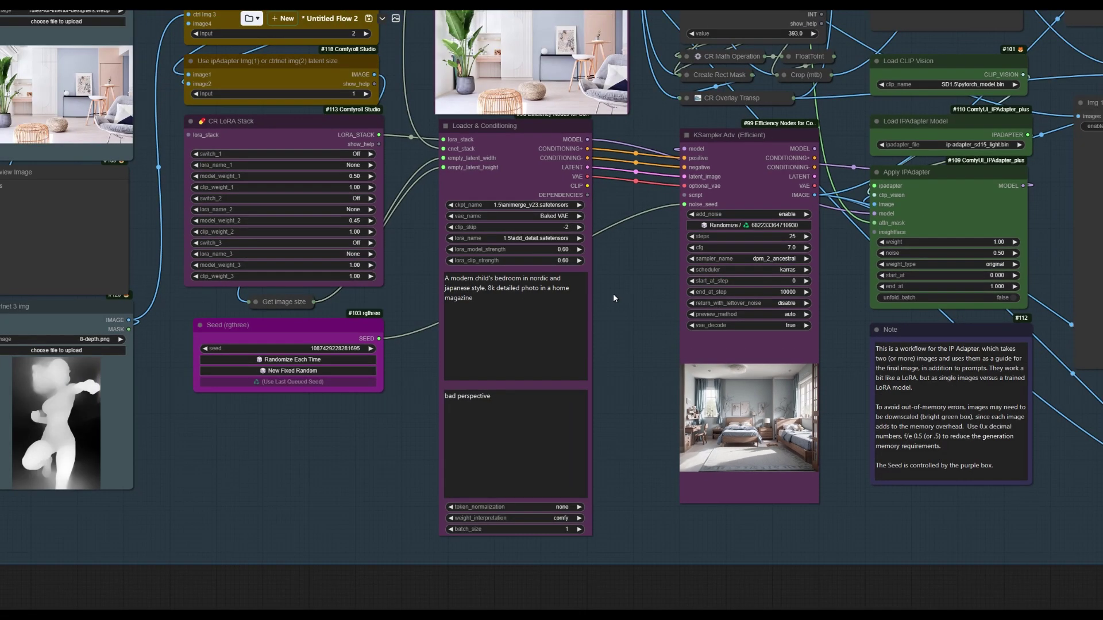
drag(612, 294, 743, 448)
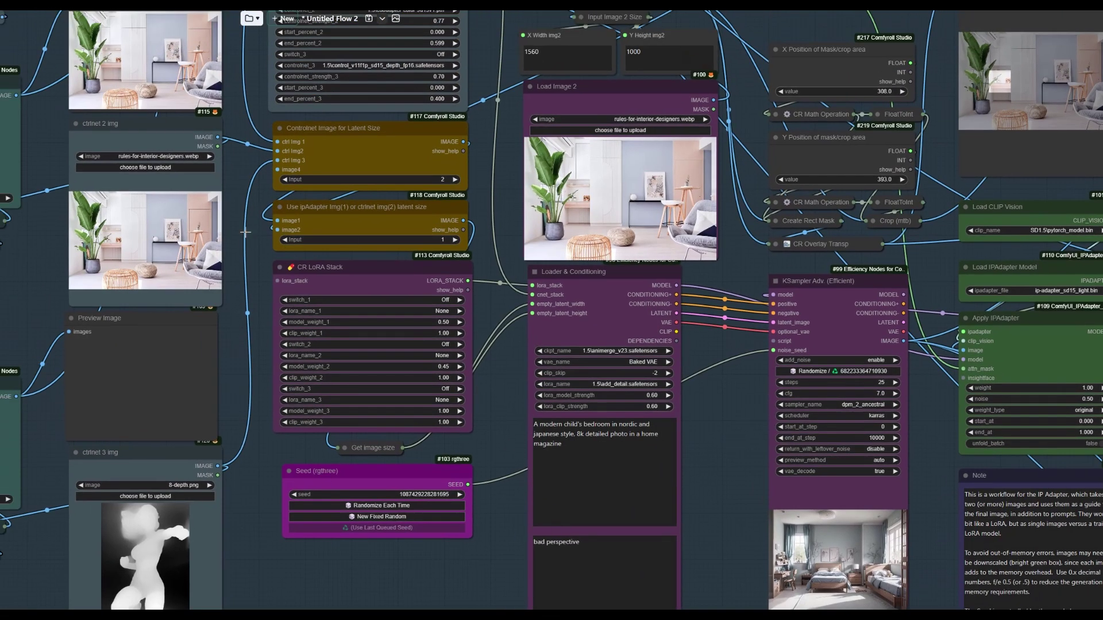
drag(238, 174, 256, 254)
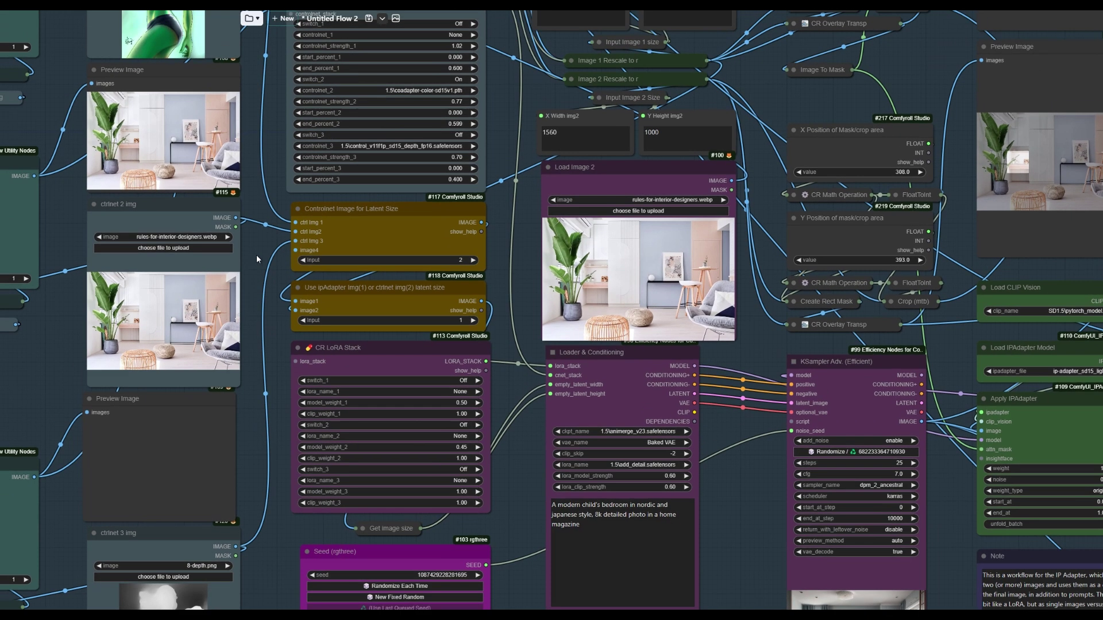
scroll(212, 341, up, 7)
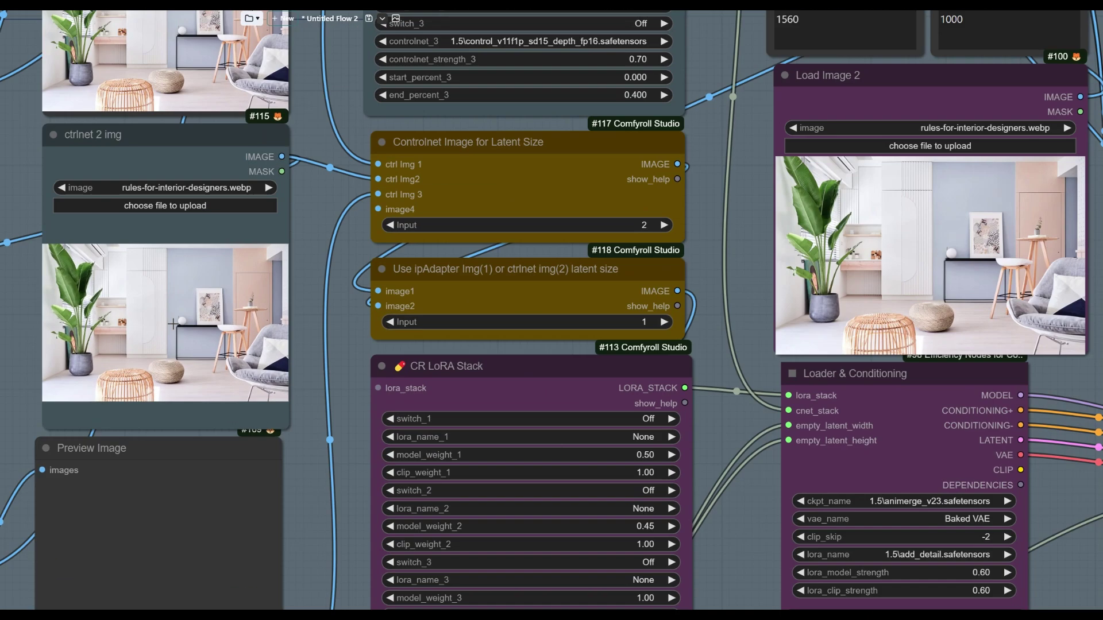
scroll(288, 356, up, 2)
scroll(296, 366, down, 1)
drag(294, 366, 615, 362)
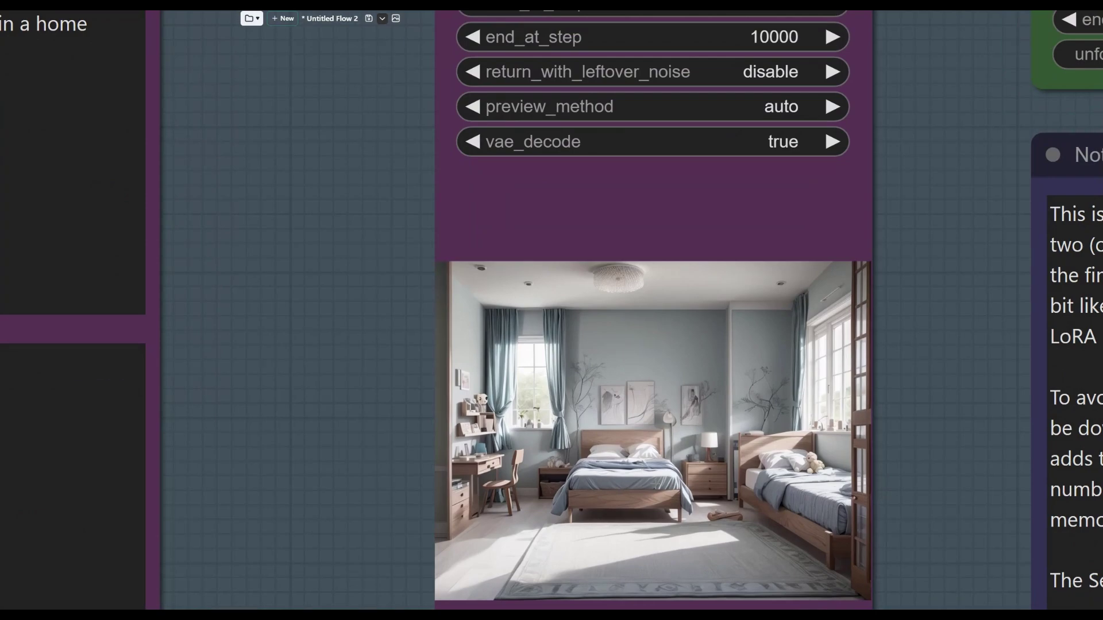
scroll(625, 491, down, 6)
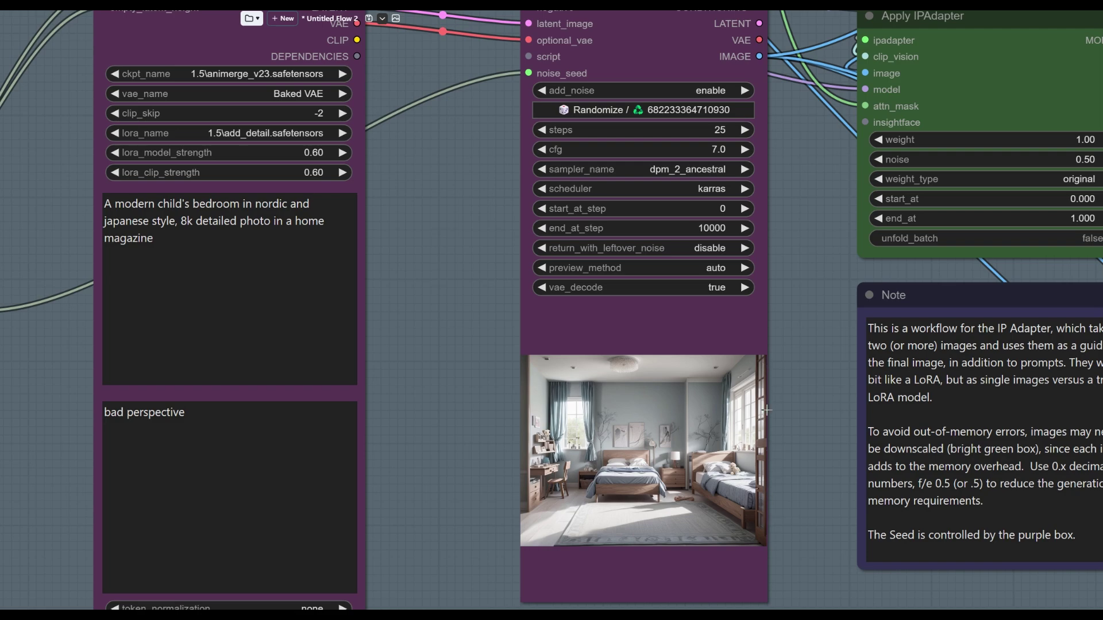
scroll(770, 506, down, 5)
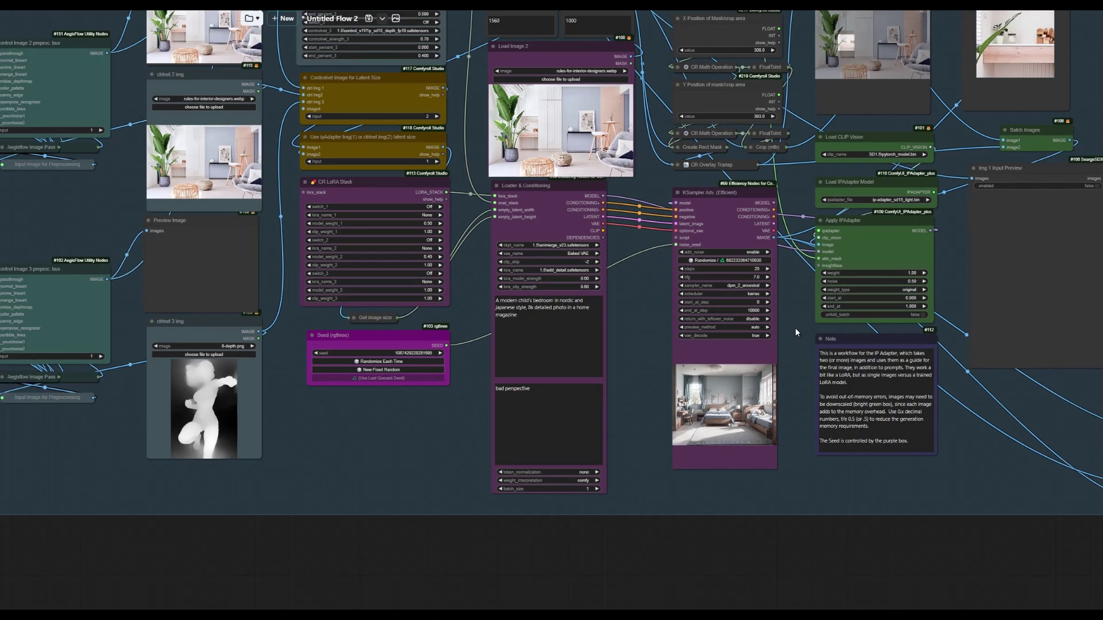
scroll(627, 437, down, 5)
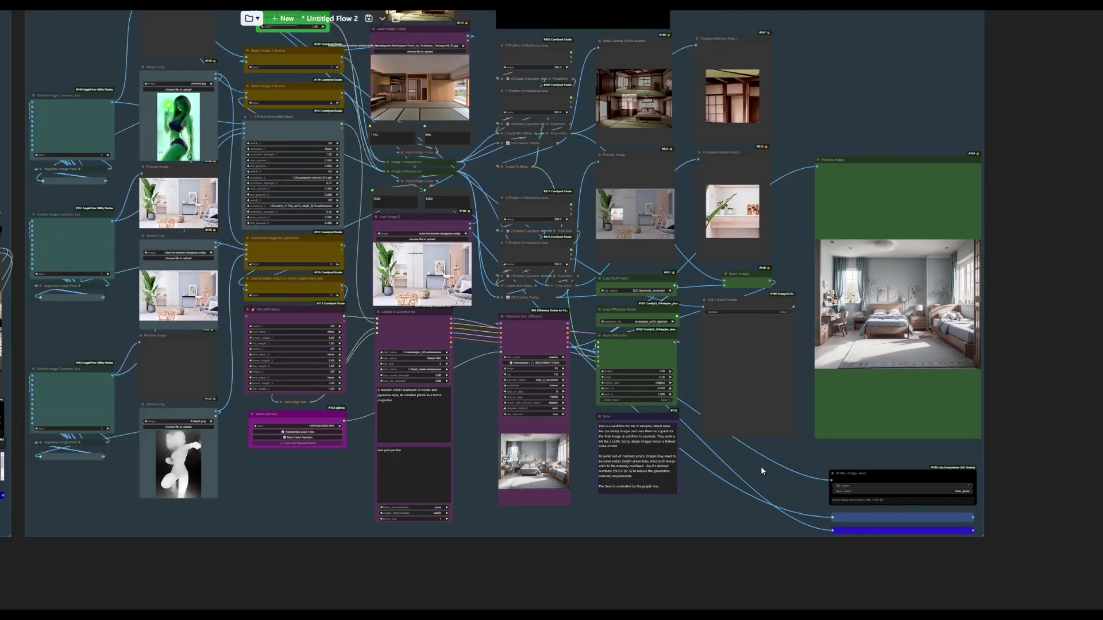
scroll(856, 348, down, 5)
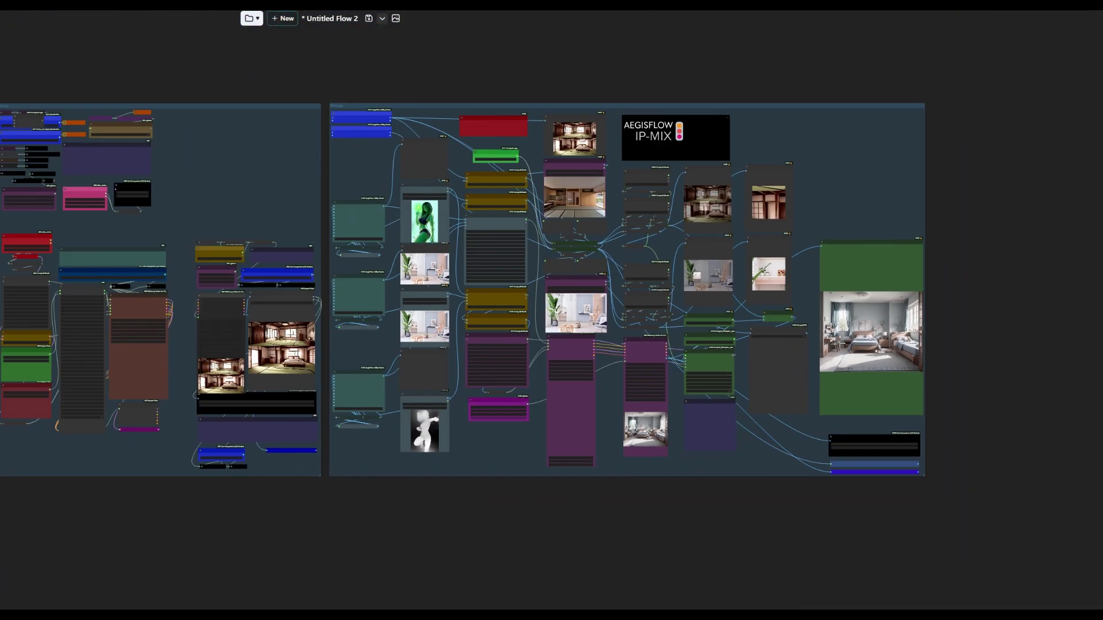
scroll(828, 345, up, 4)
scroll(835, 342, up, 3)
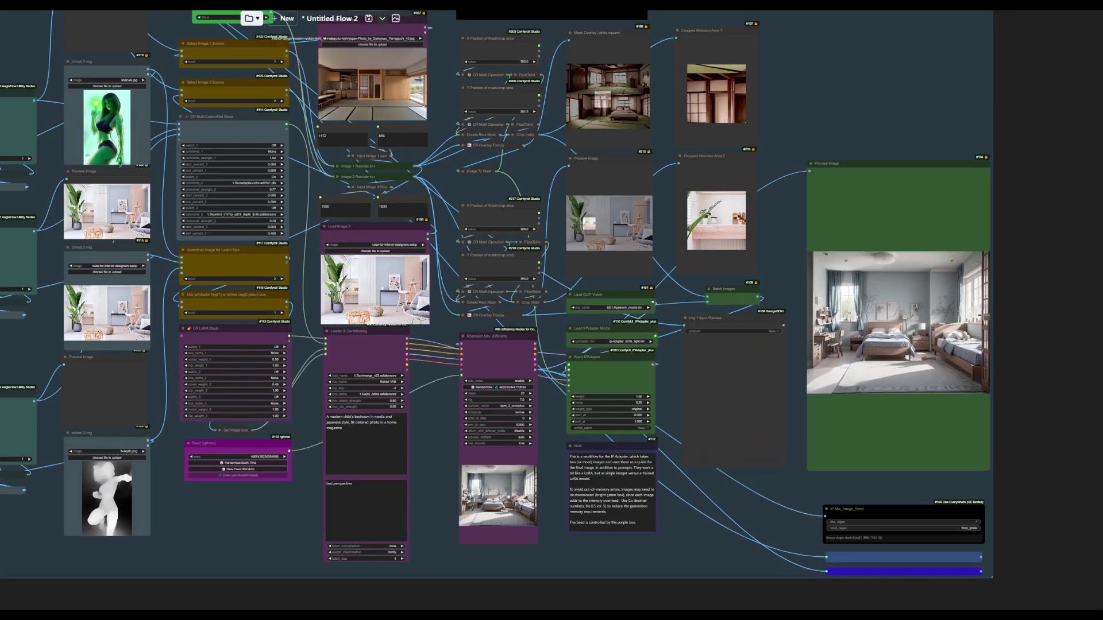
drag(1044, 355, 1042, 308)
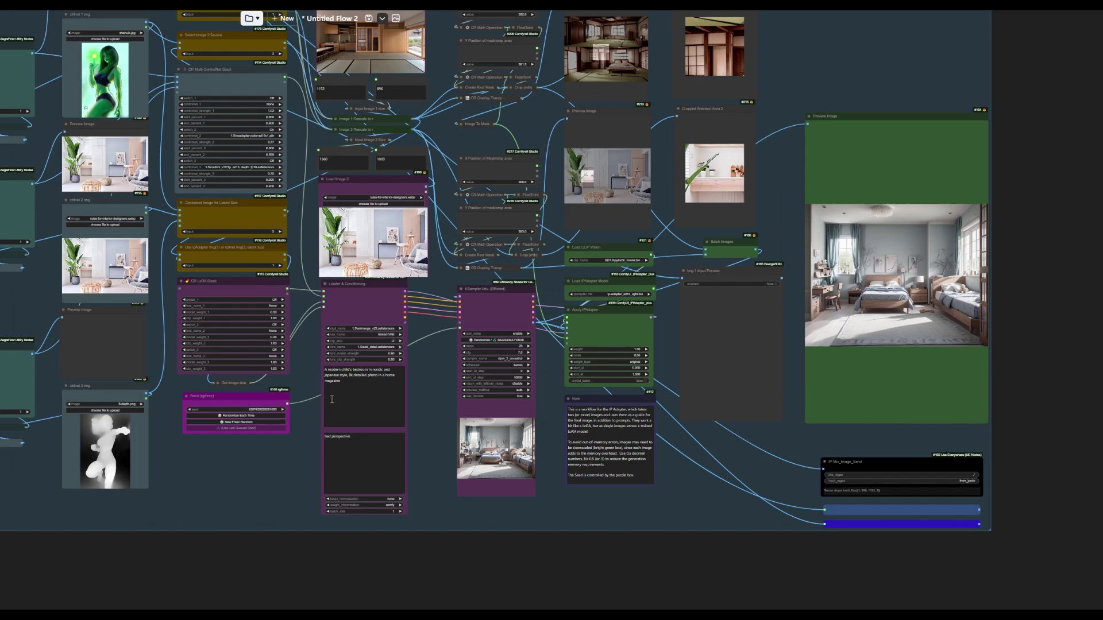
scroll(366, 364, up, 9)
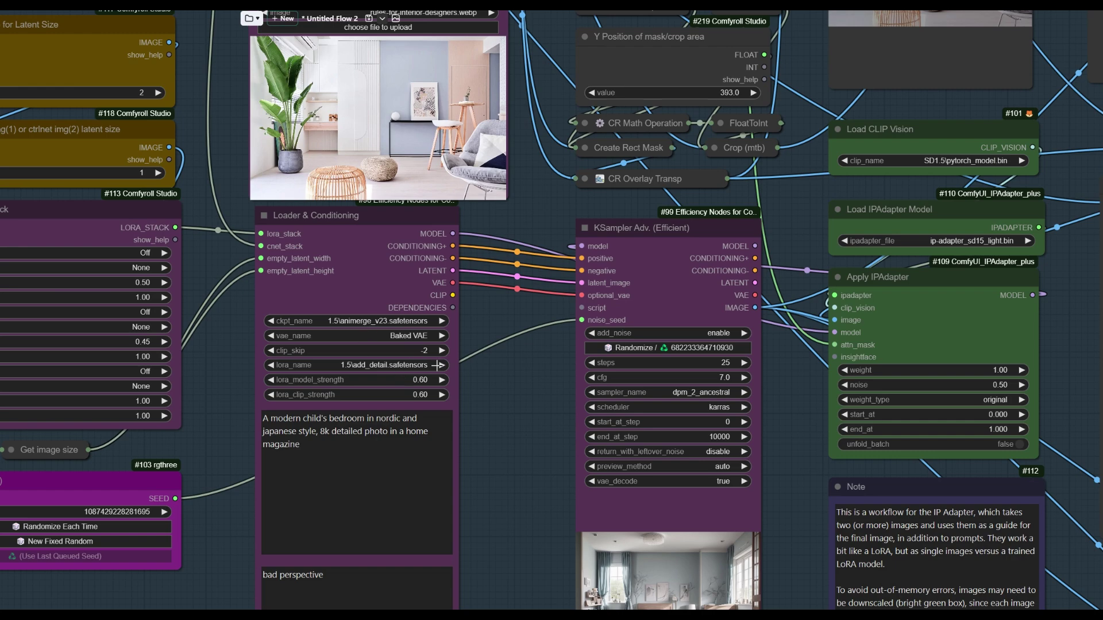
scroll(440, 379, down, 2)
scroll(441, 379, down, 8)
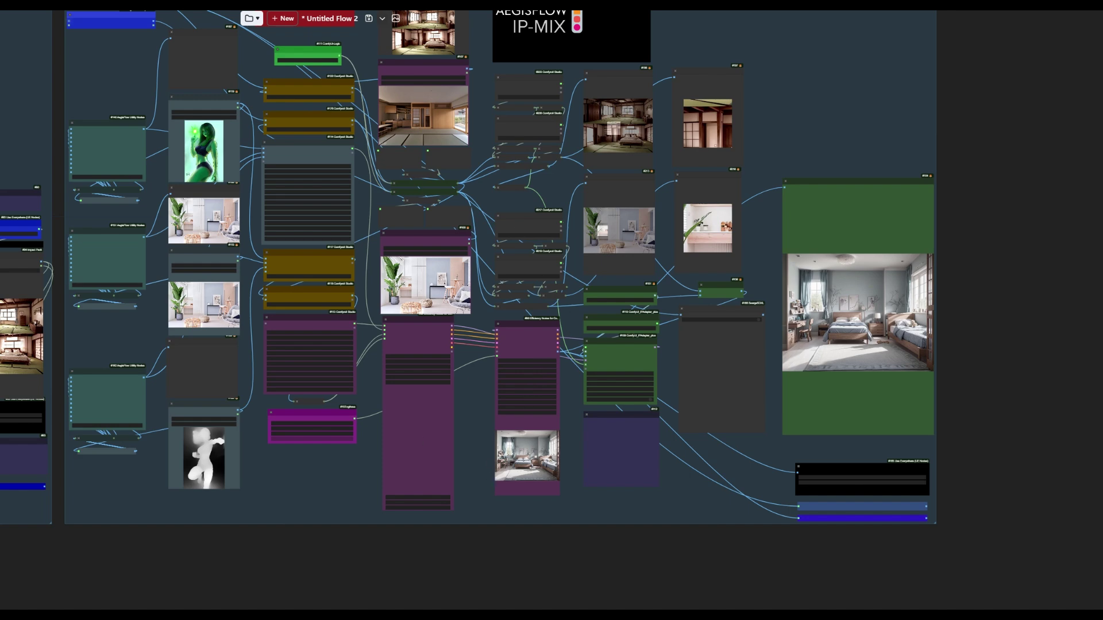
drag(62, 374, 525, 394)
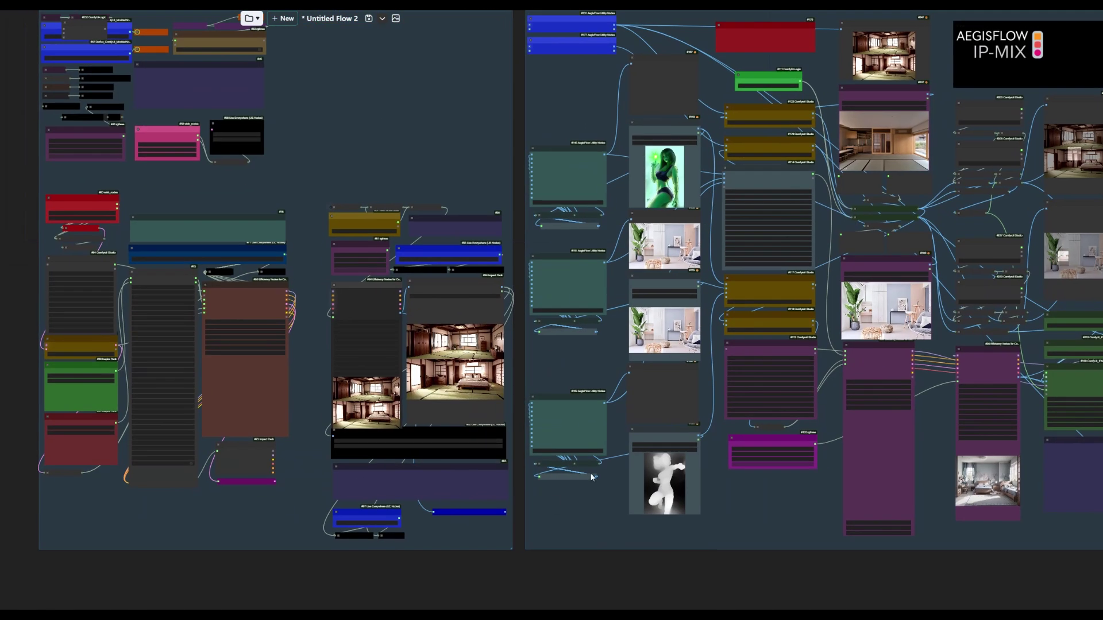
drag(839, 568, 306, 481)
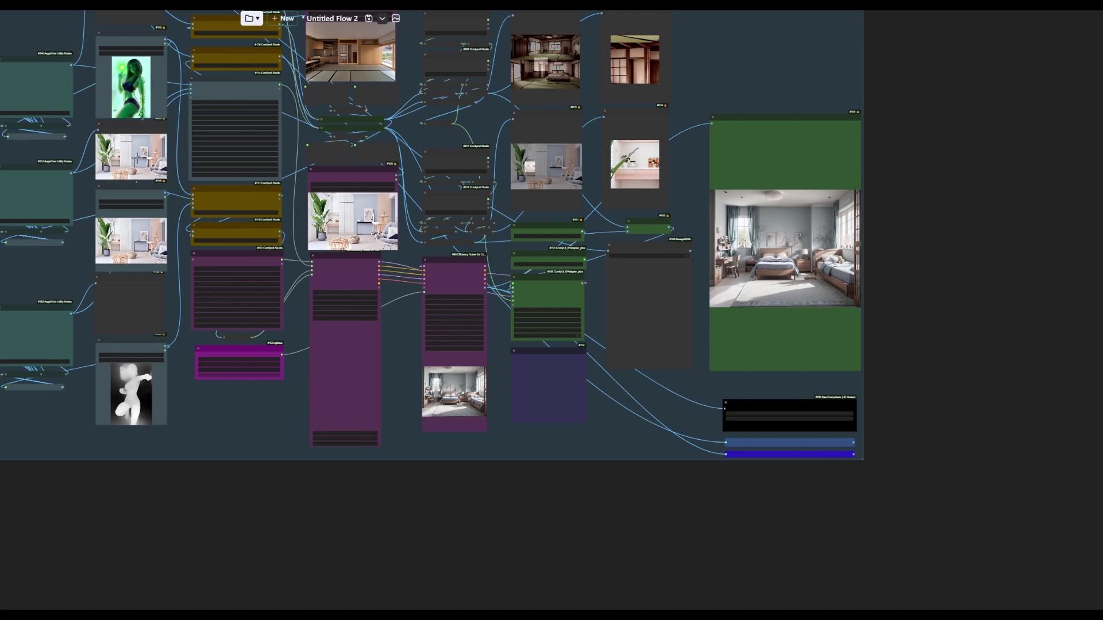
scroll(833, 258, up, 10)
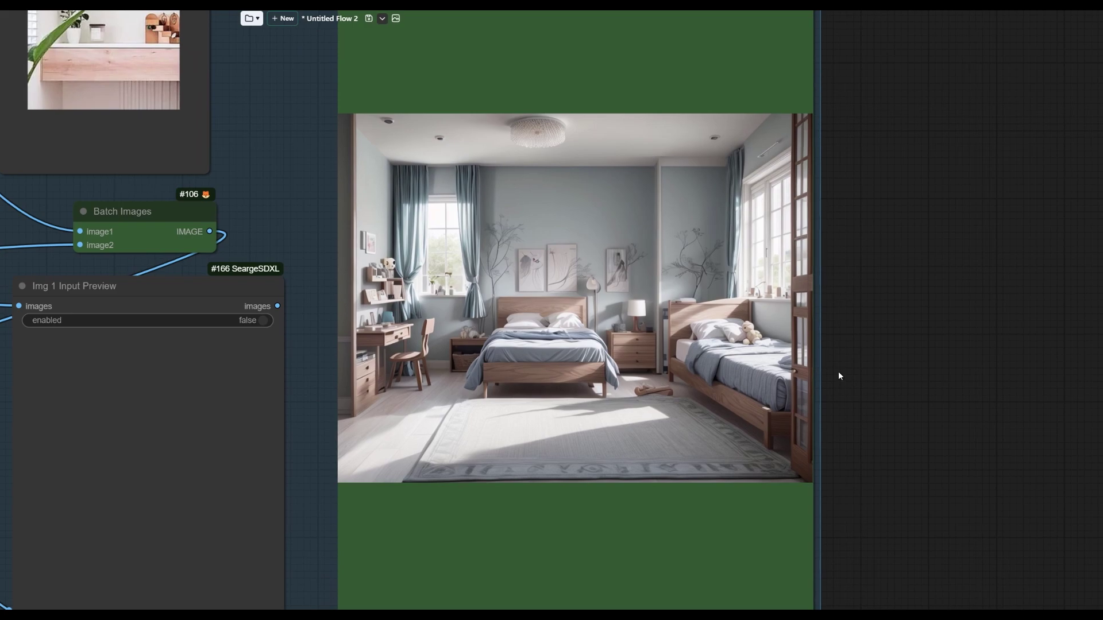
scroll(839, 371, down, 10)
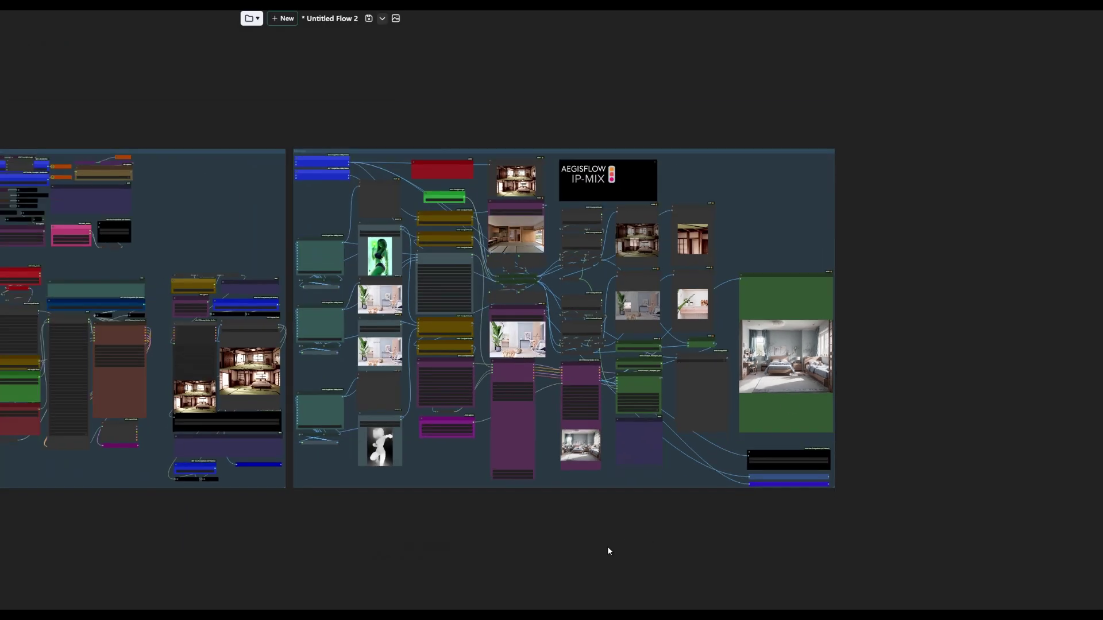
drag(608, 547, 736, 522)
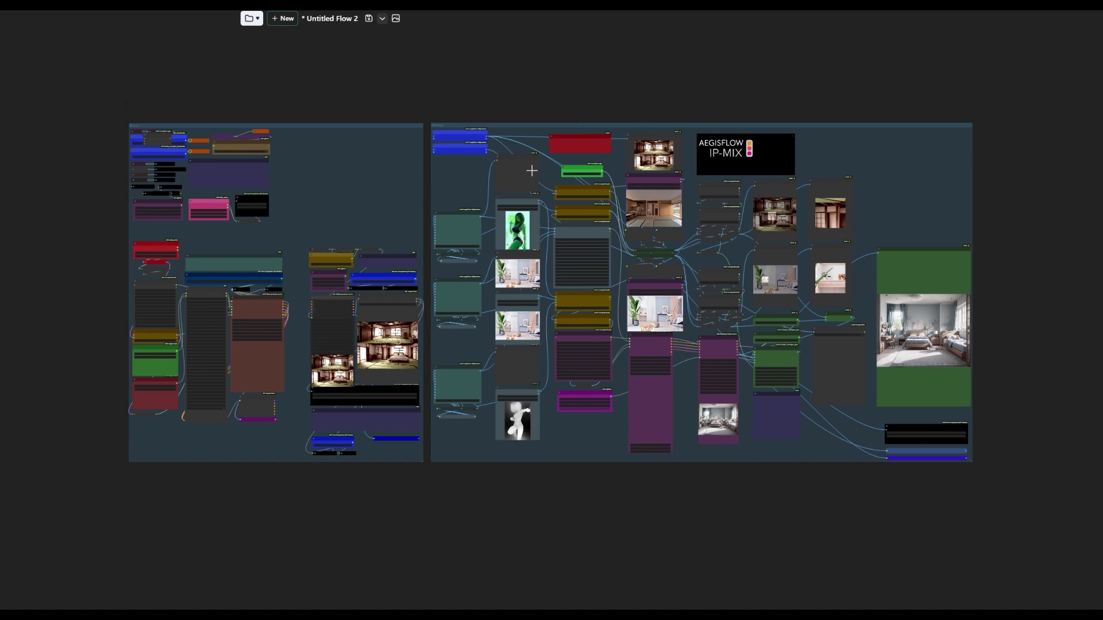
drag(646, 105, 642, 110)
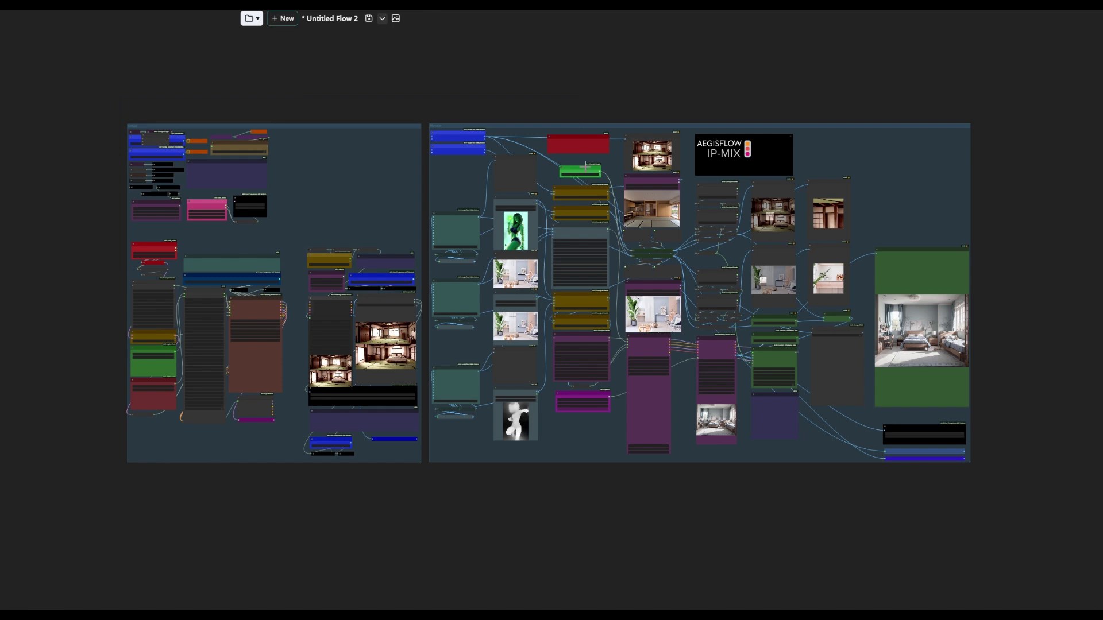